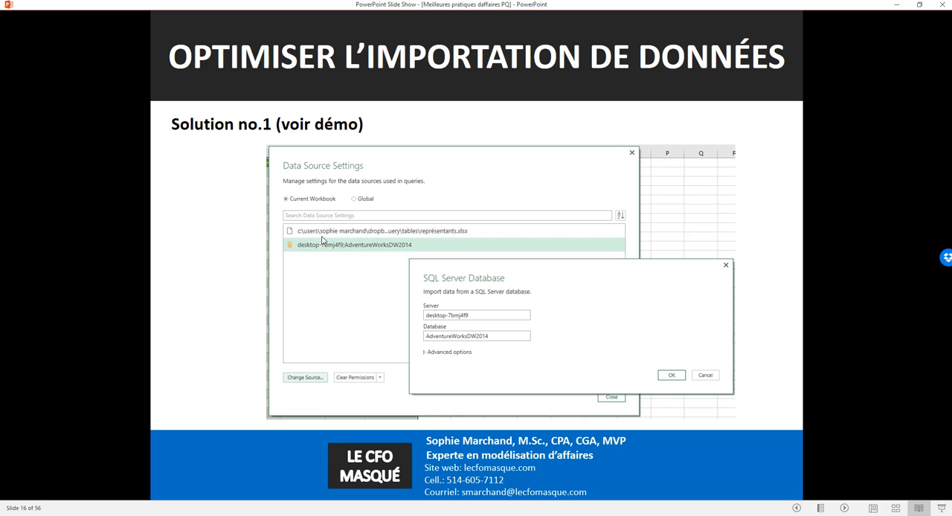
Switch from the slide show to the Change source 1 workbook in Excel and widen its Workbook Queries pane.
left_click(436, 270)
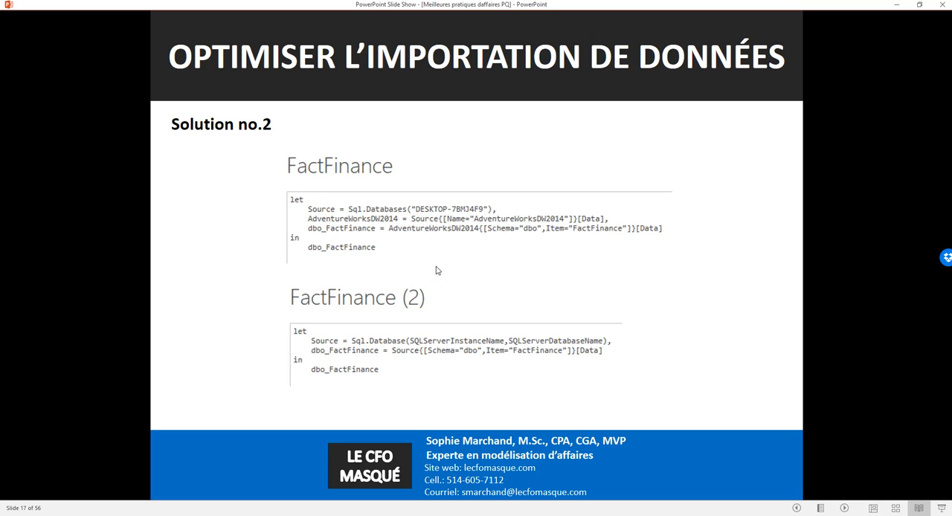
key("alt+Tab")
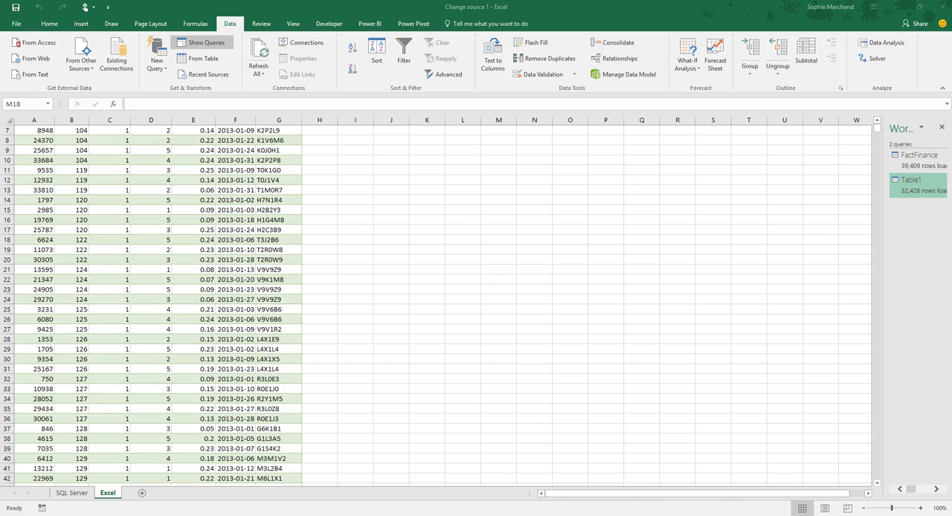
left_click(226, 287)
scroll(284, 291, "up", 2)
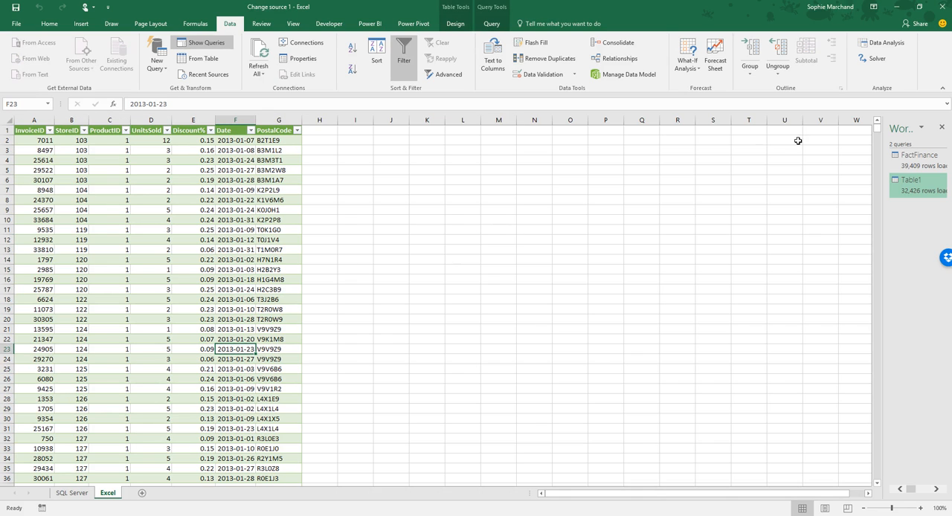
left_click_drag(884, 158, 787, 171)
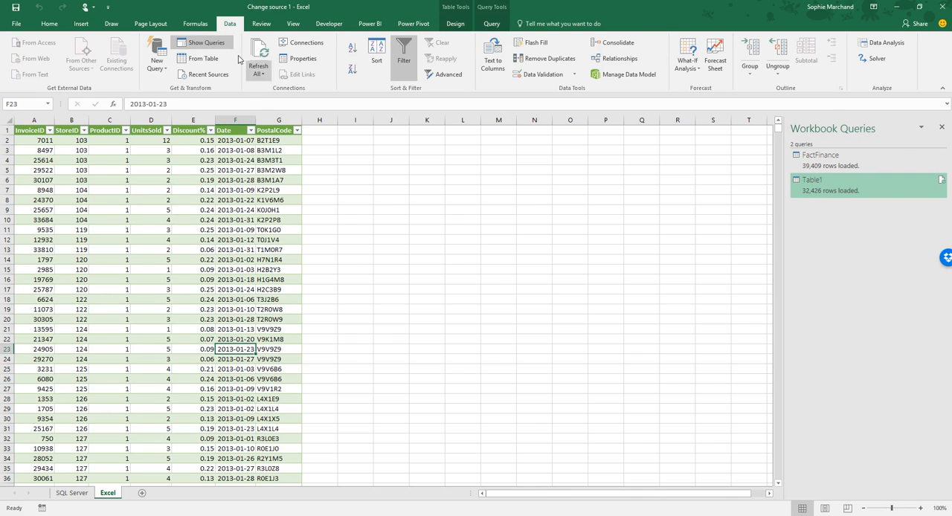
Review the data sources of the current workbook in Data Source Settings, then close the dialog.
left_click(168, 71)
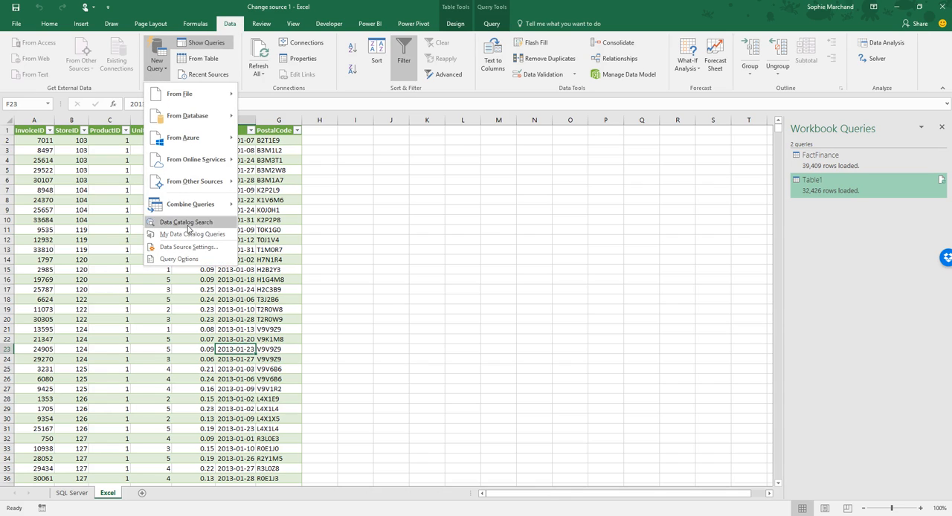
left_click(184, 252)
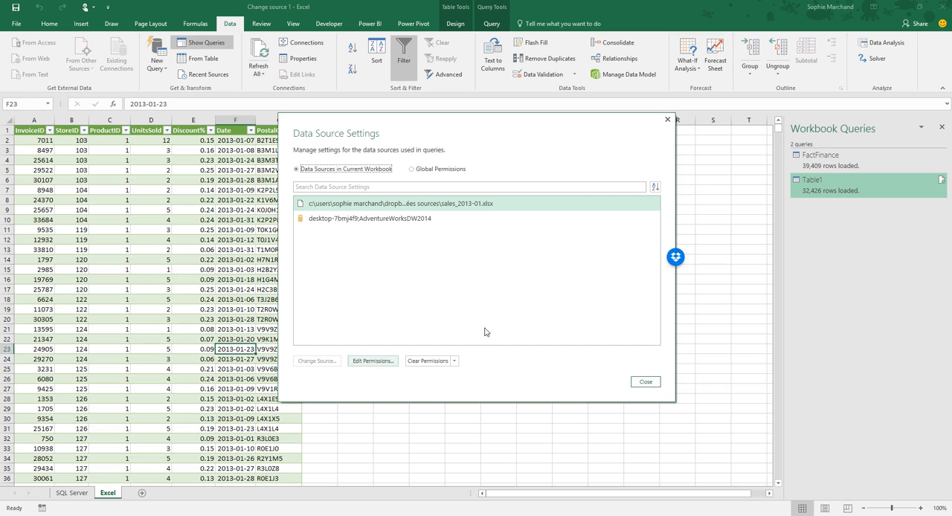
left_click(669, 120)
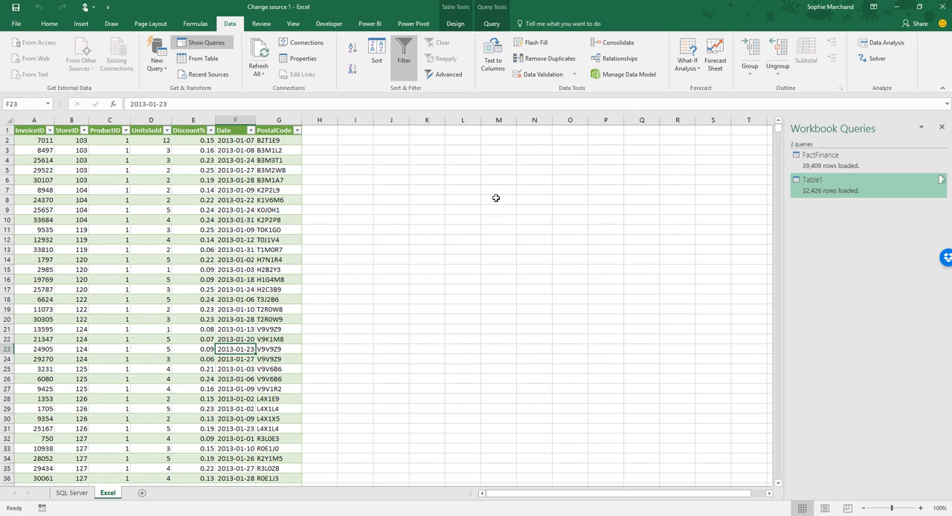
Close the Change source 1 workbook and open Change source 2 from the Démos folder.
left_click(496, 199)
left_click(16, 23)
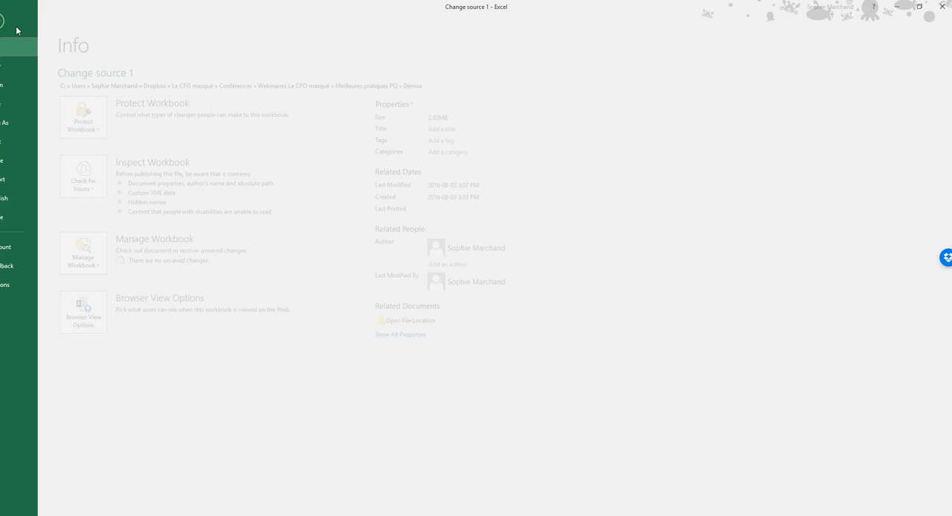
left_click(40, 222)
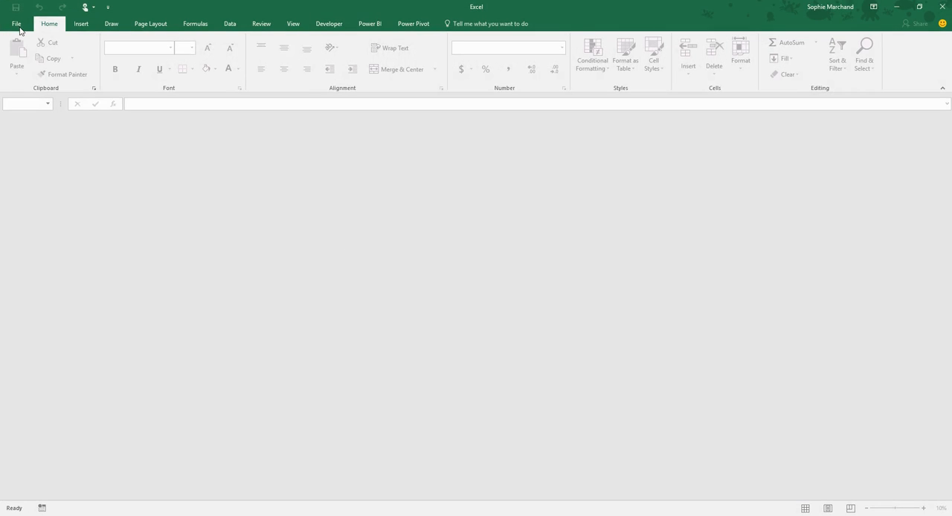
left_click(14, 25)
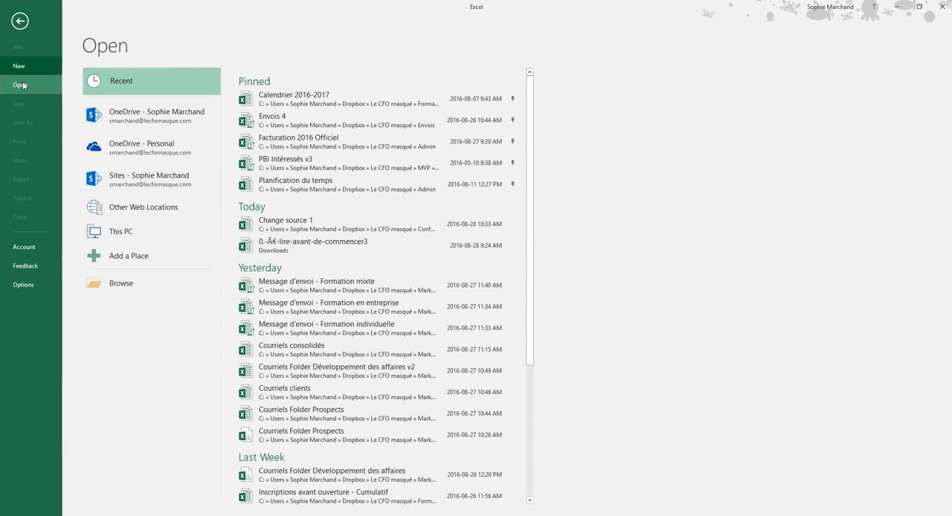
left_click(133, 283)
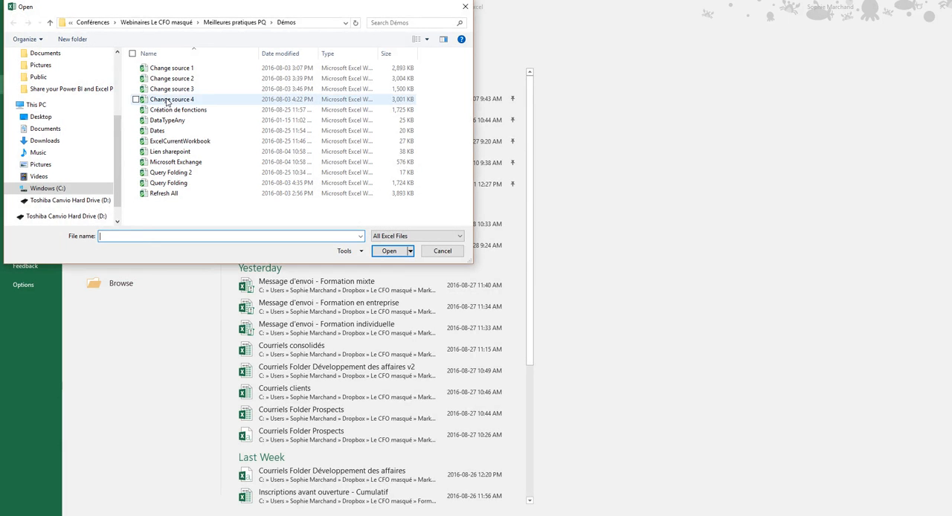
double_click(171, 85)
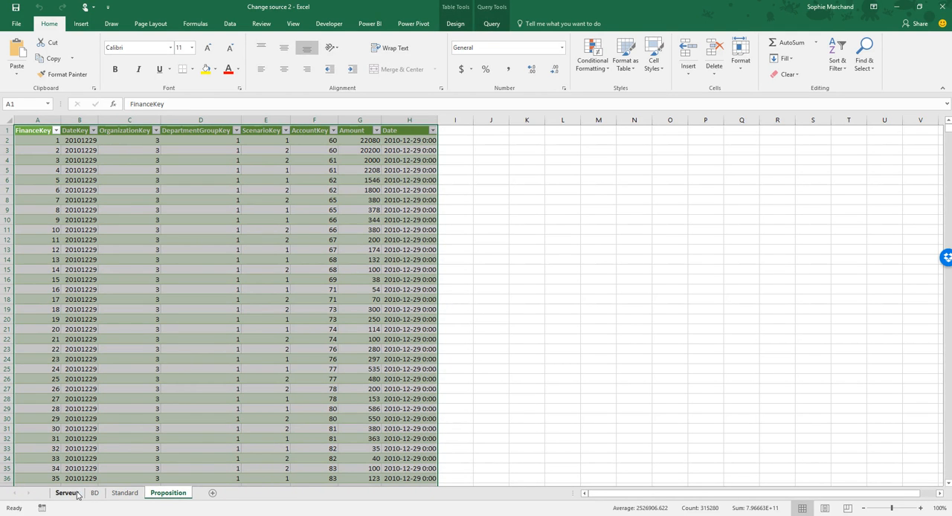
Go to the Serveur sheet and display the workbook's queries in a widened pane.
left_click(66, 493)
left_click(230, 23)
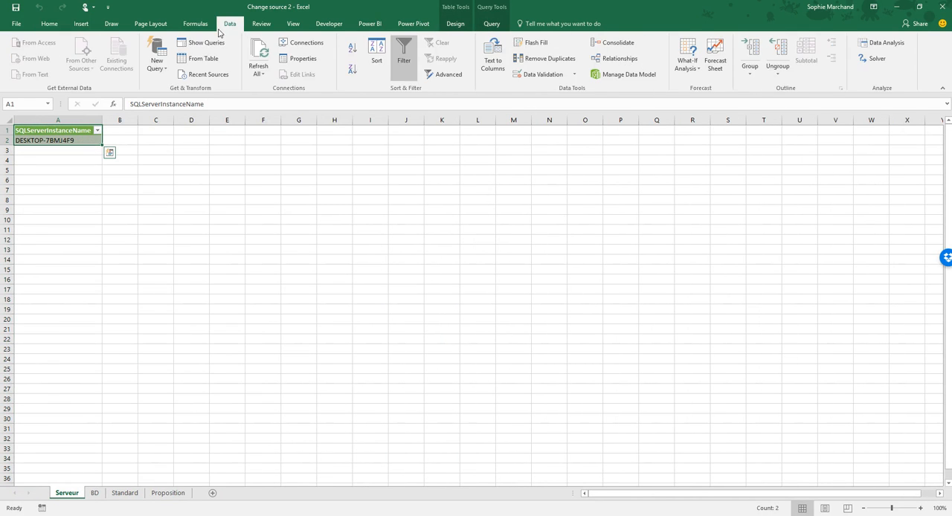
left_click(202, 42)
left_click_drag(882, 191, 723, 199)
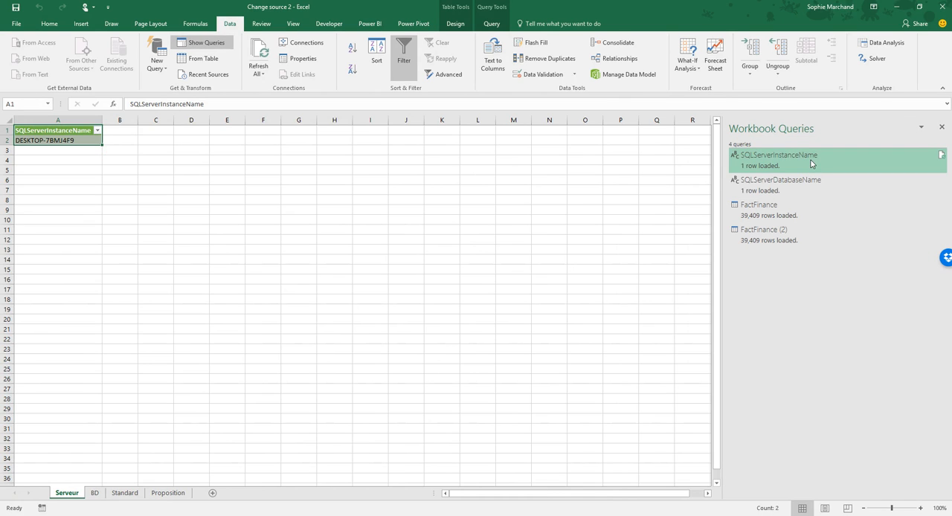
Examine the SQLServerInstanceName and SQLServerDatabaseName parameter queries in their previews and in the Query Editor.
mouse_move(811, 159)
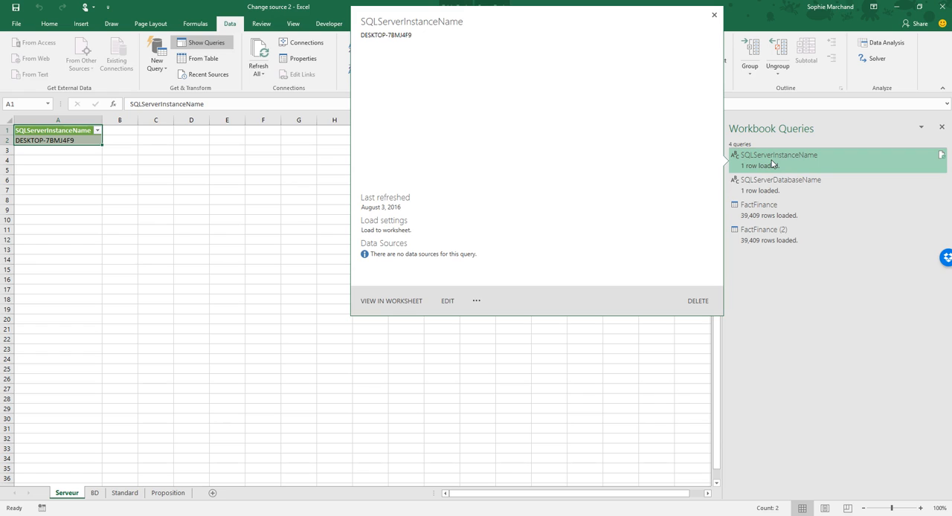
mouse_move(771, 186)
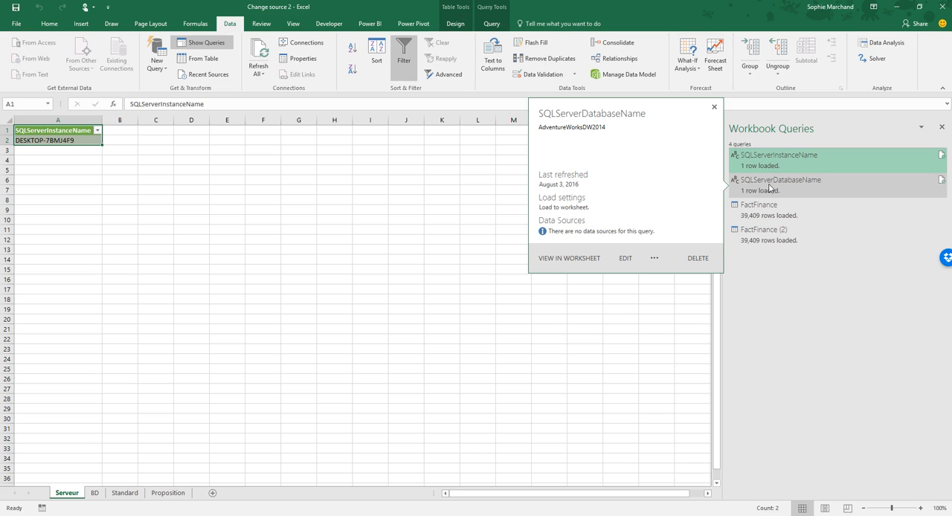
double_click(774, 162)
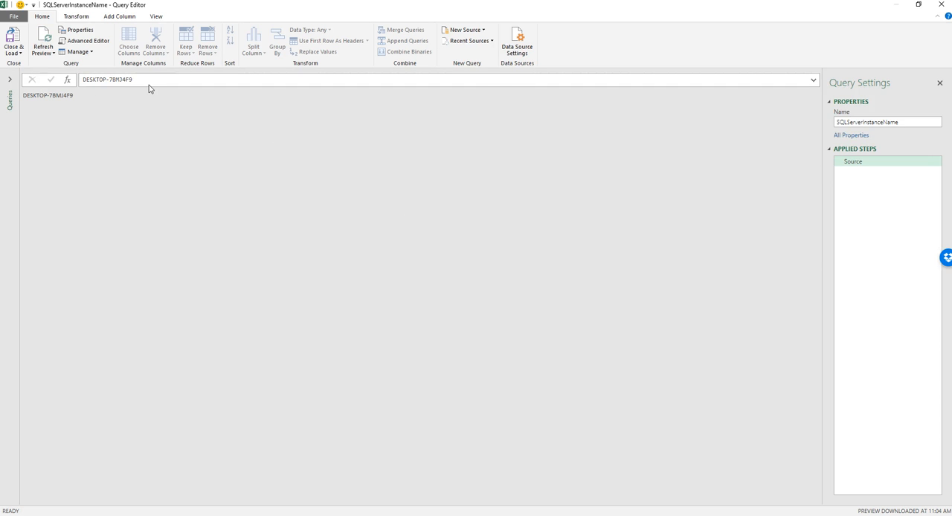
left_click(941, 4)
double_click(793, 192)
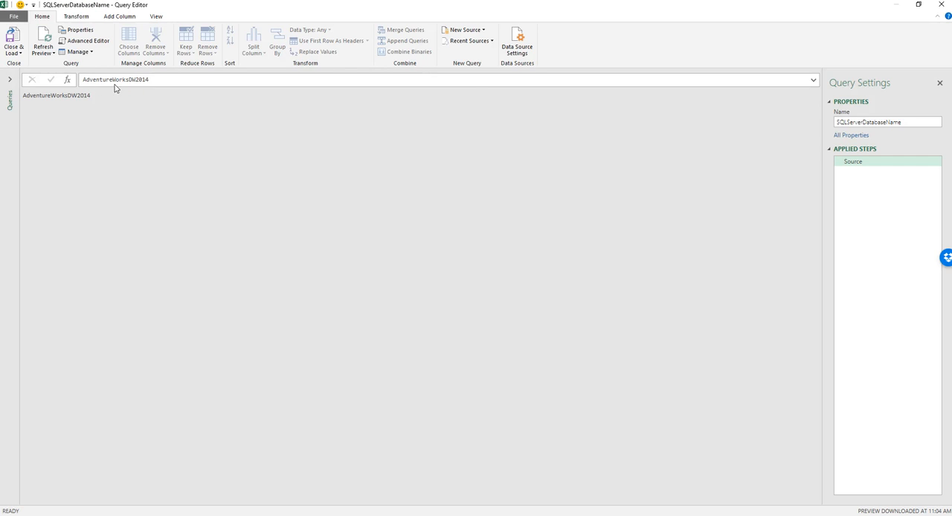
left_click(941, 4)
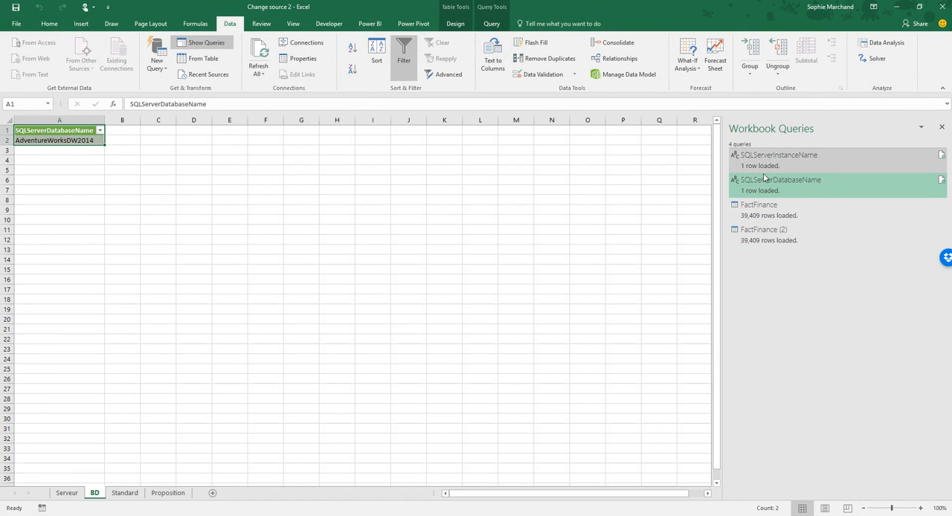
Examine the FactFinance query's Source step and the server and database references in its M code.
left_click(758, 212)
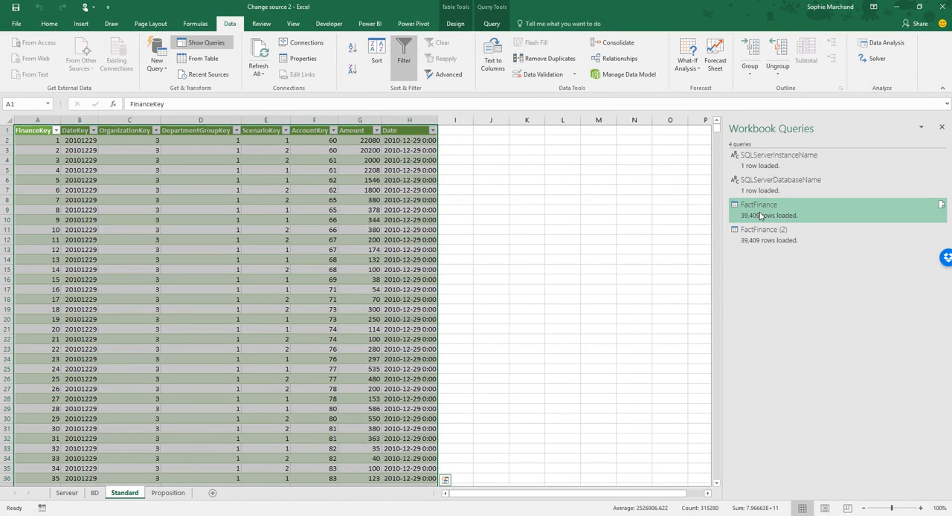
double_click(760, 215)
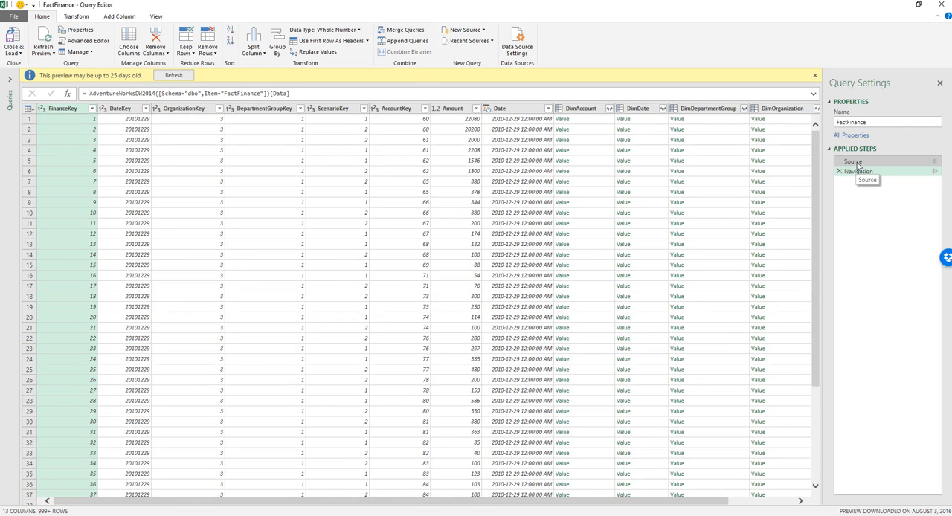
left_click(855, 163)
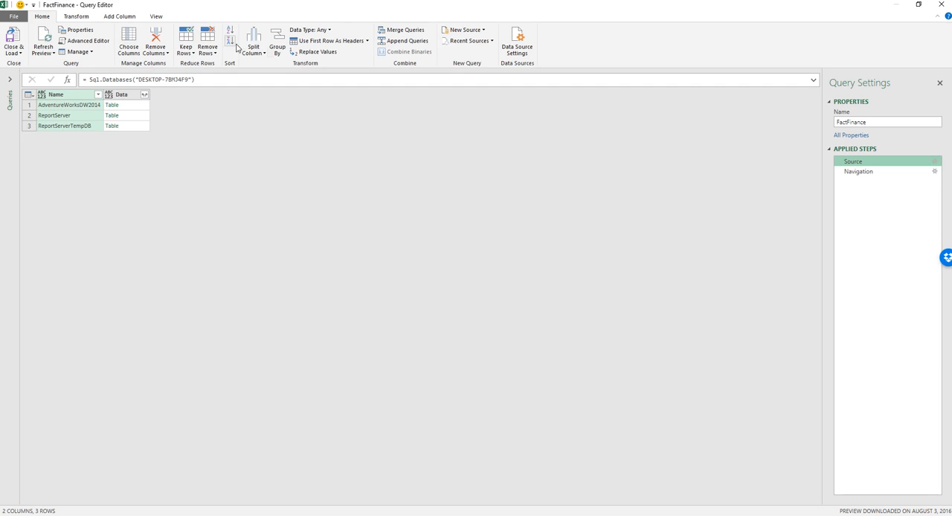
left_click(84, 41)
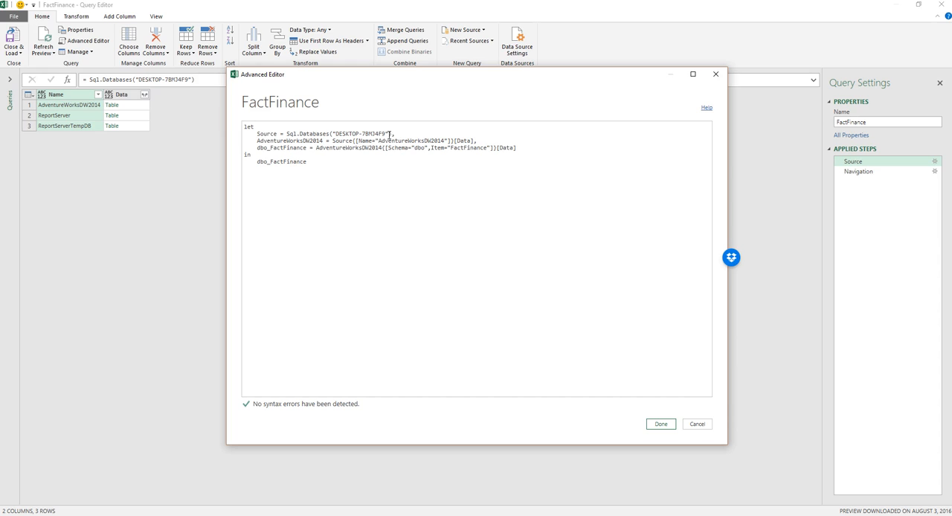
left_click_drag(390, 134, 336, 134)
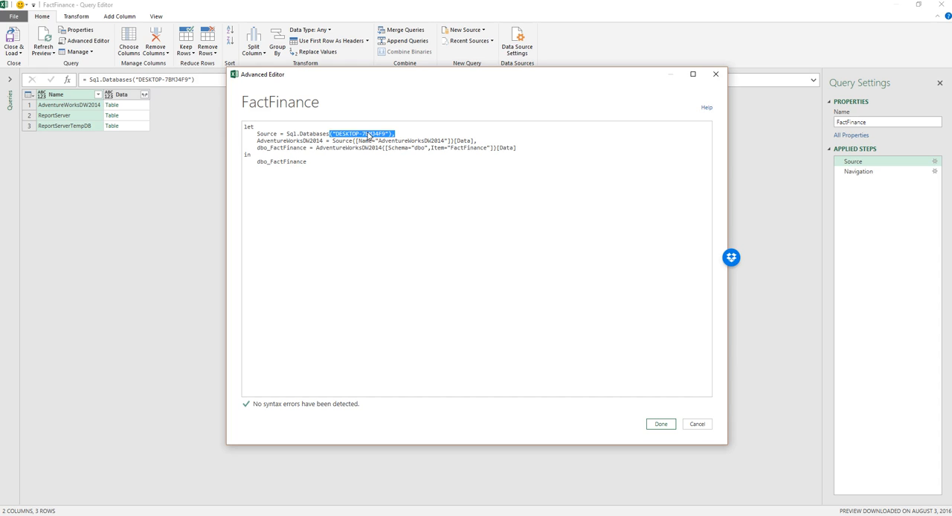
left_click_drag(446, 141, 367, 145)
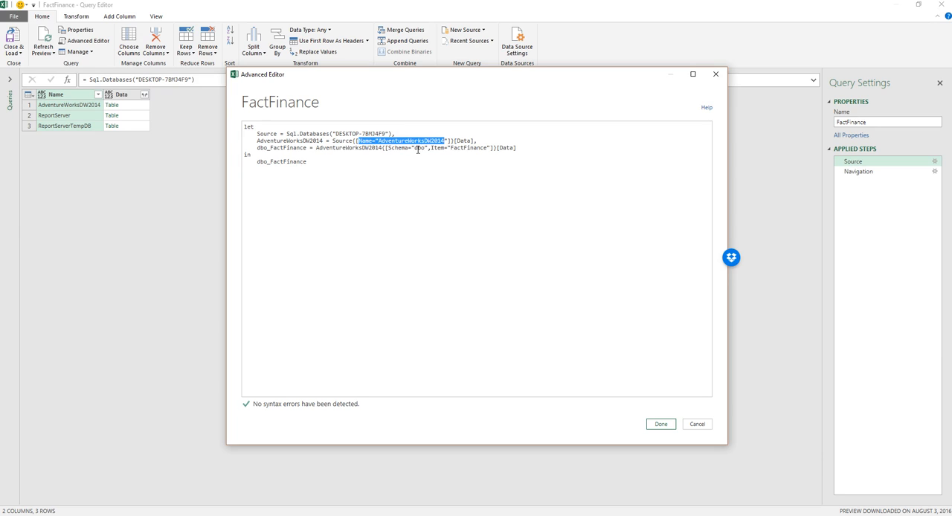
left_click(715, 73)
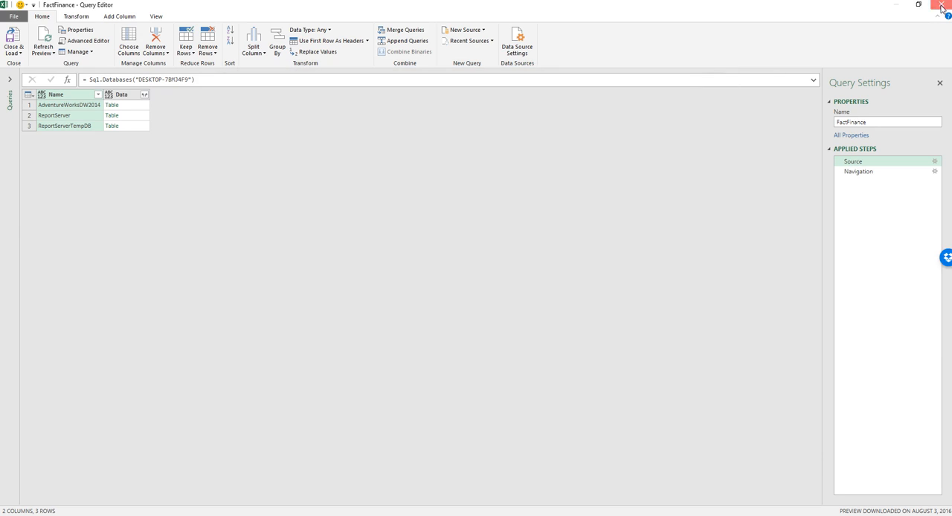
left_click(942, 7)
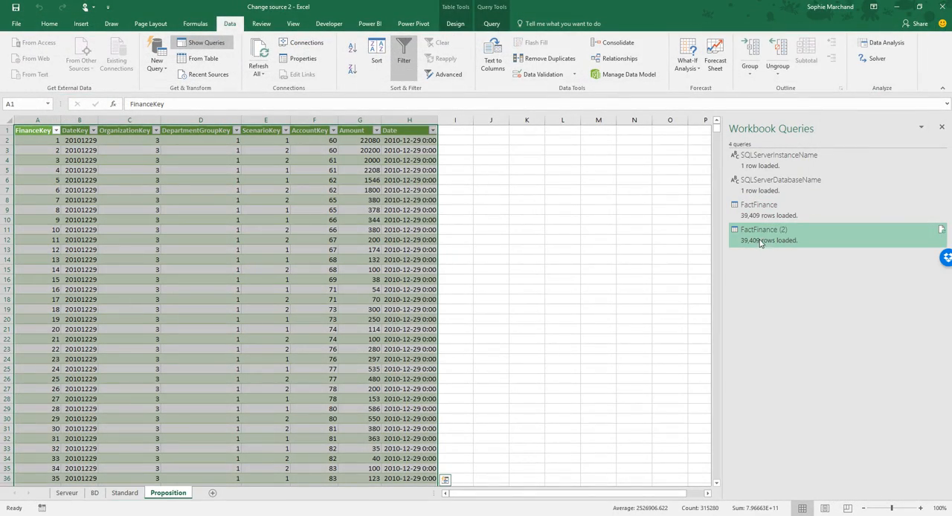
Reopen the FactFinance query, expand the list of queries and review its full M code again.
double_click(762, 215)
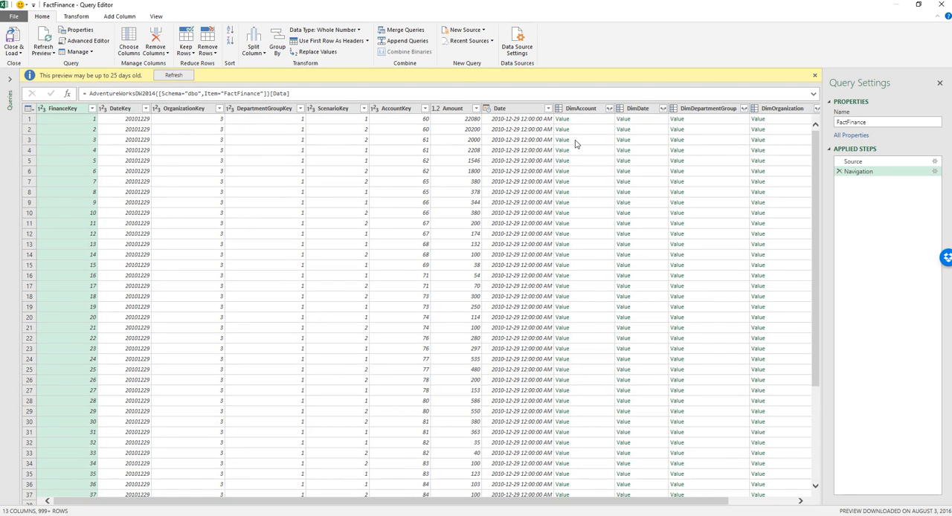
left_click(9, 78)
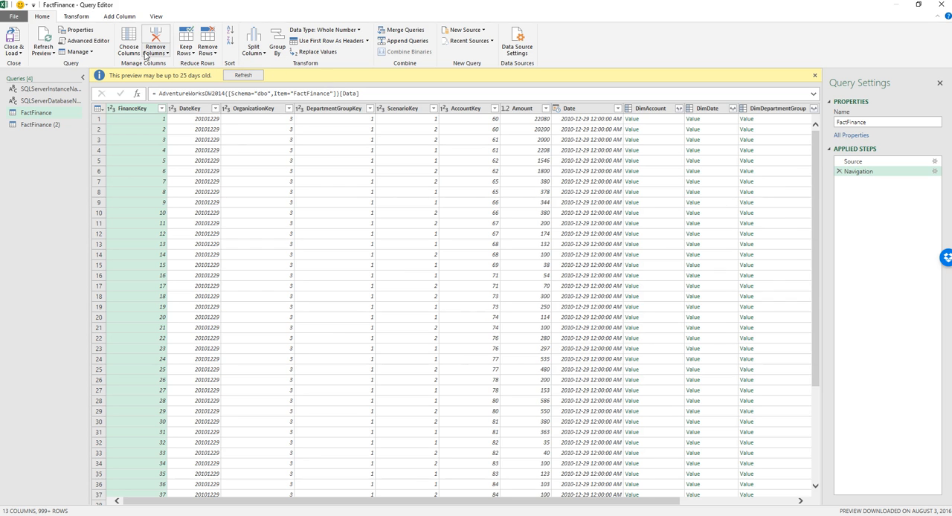
left_click(84, 40)
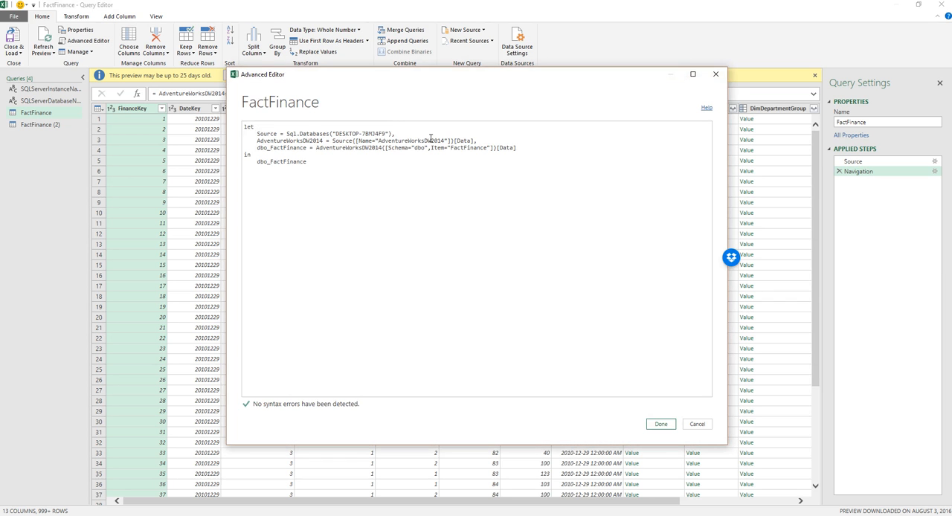
left_click(716, 75)
left_click(943, 4)
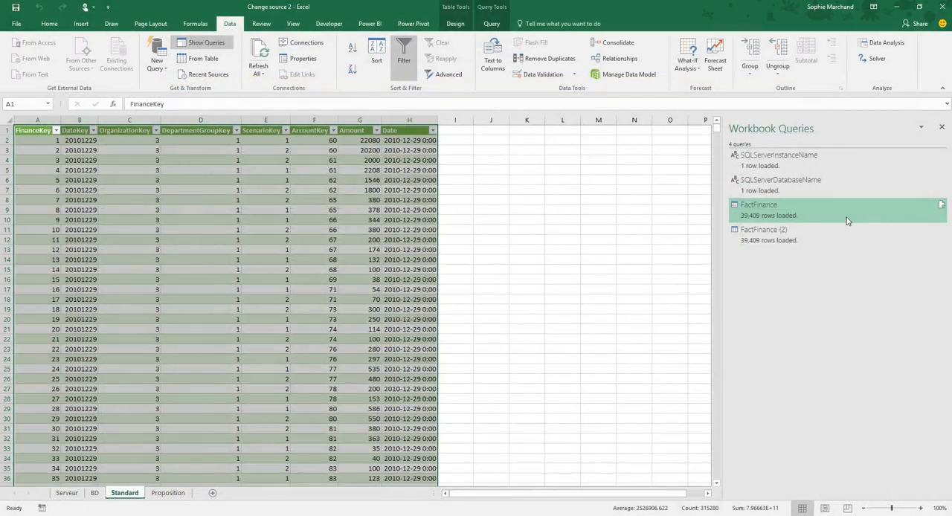
Examine how the FactFinance (2) query's M code uses the SQLServerInstanceName and SQLServerDatabaseName parameters in its source.
double_click(753, 236)
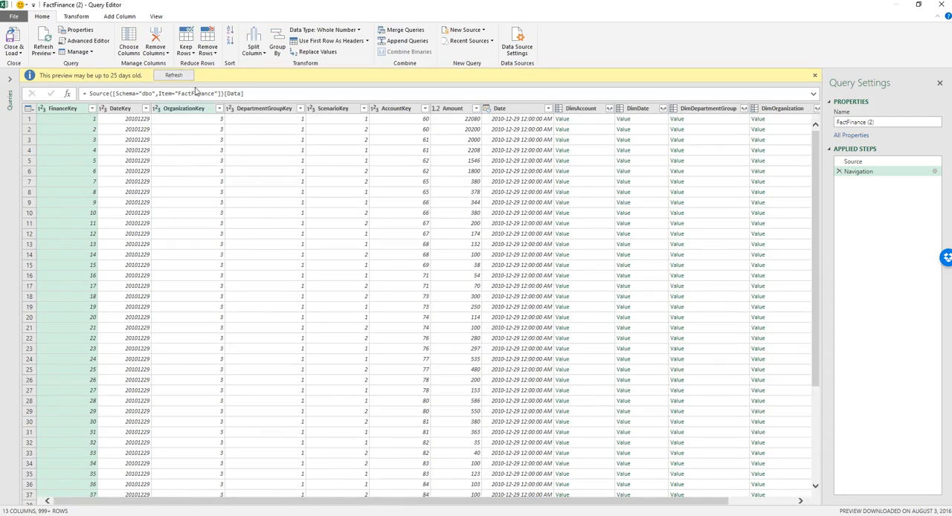
left_click(88, 41)
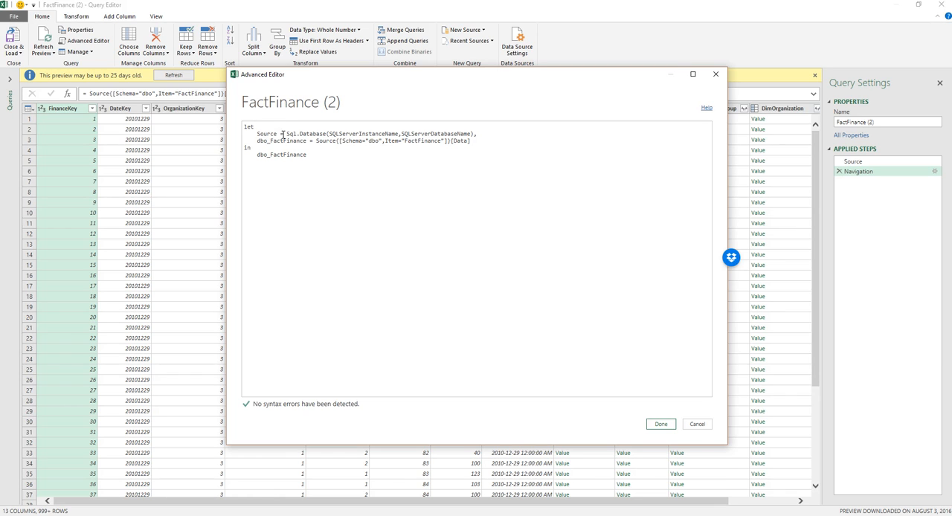
left_click_drag(398, 133, 334, 134)
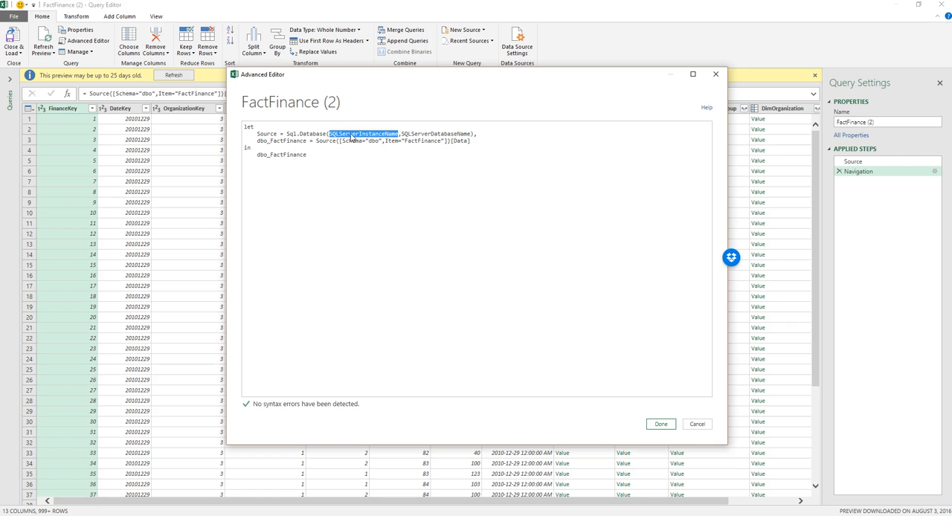
left_click_drag(471, 134, 403, 135)
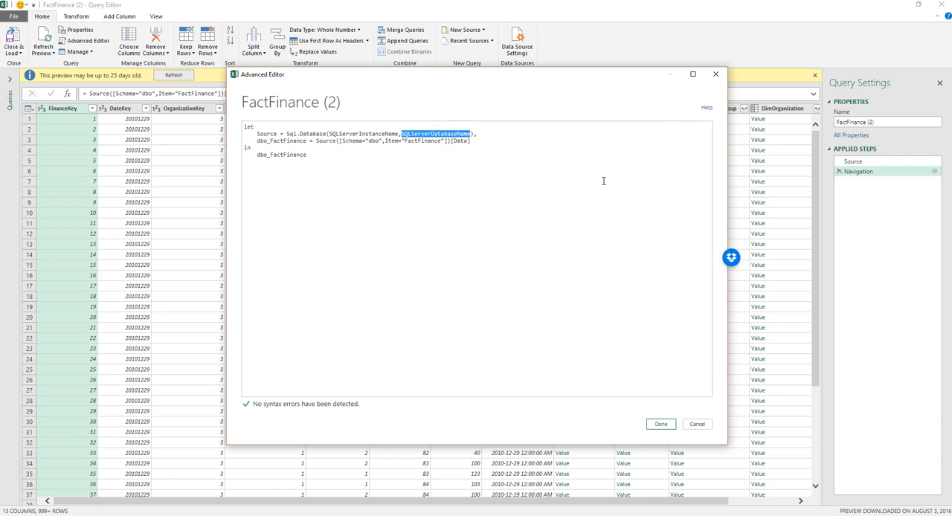
Close the FactFinance (2) code and the Query Editor, switch to the PowerPoint slide show and advance to the Solution no.3 slide.
left_click(716, 74)
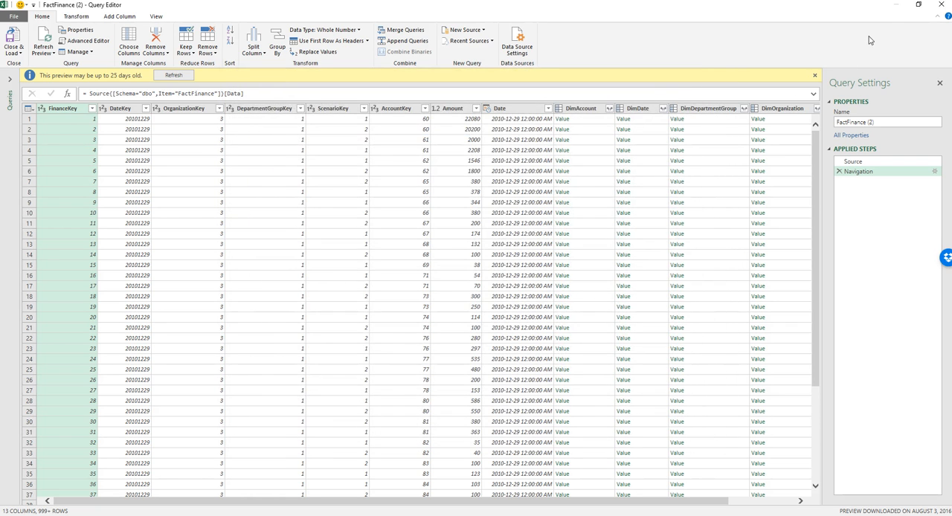
left_click(940, 5)
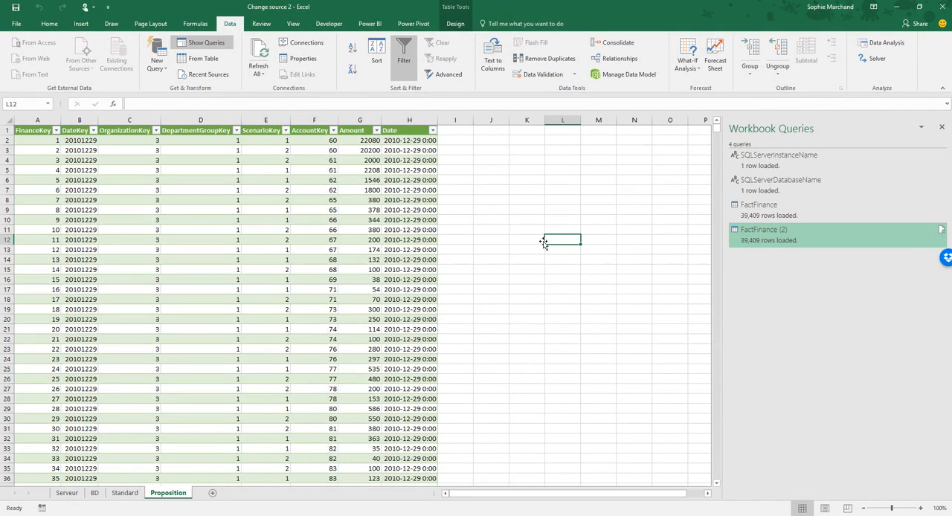
left_click(743, 514)
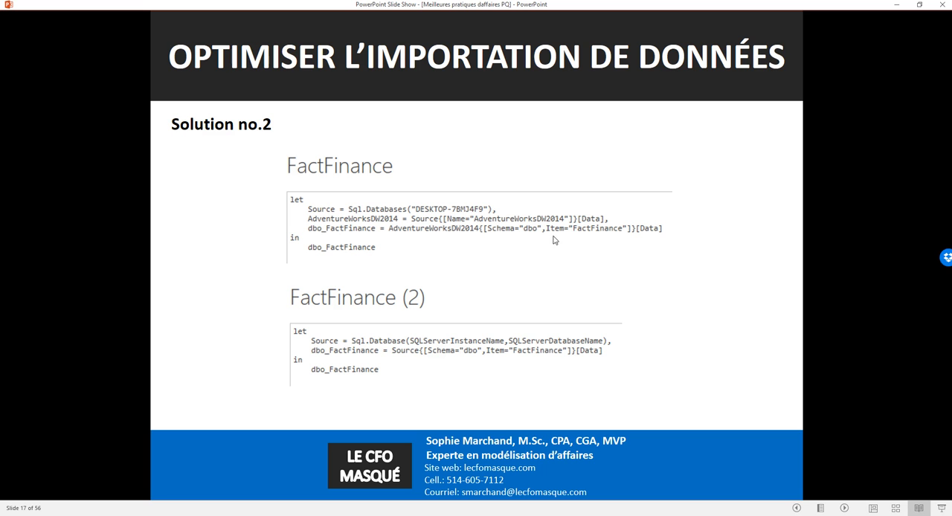
left_click(515, 235)
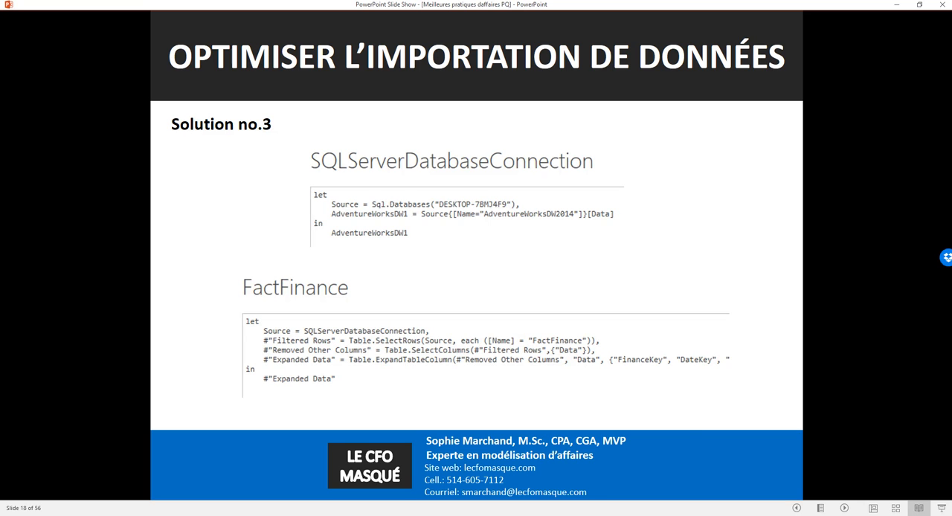
Switch back to Excel, close the Change source 2 workbook and open the Change source 3 workbook.
left_click(743, 514)
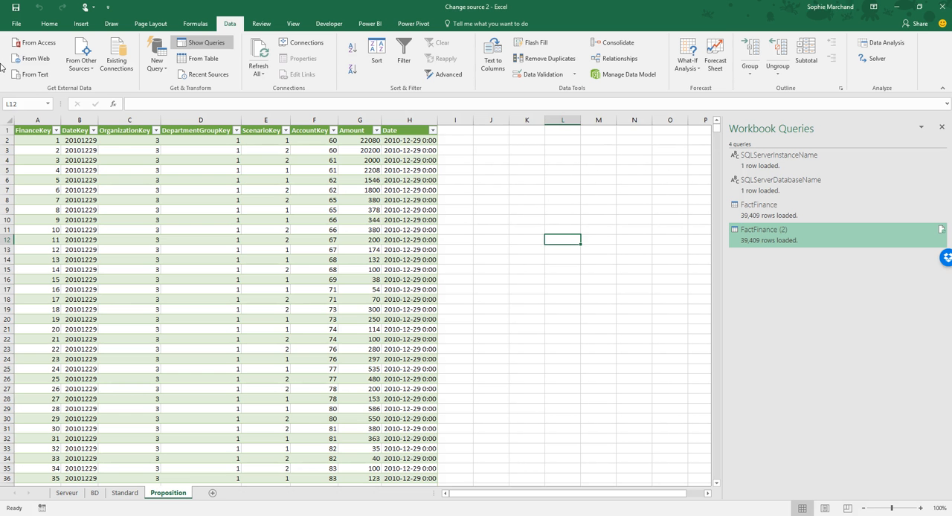
left_click(16, 24)
left_click(30, 216)
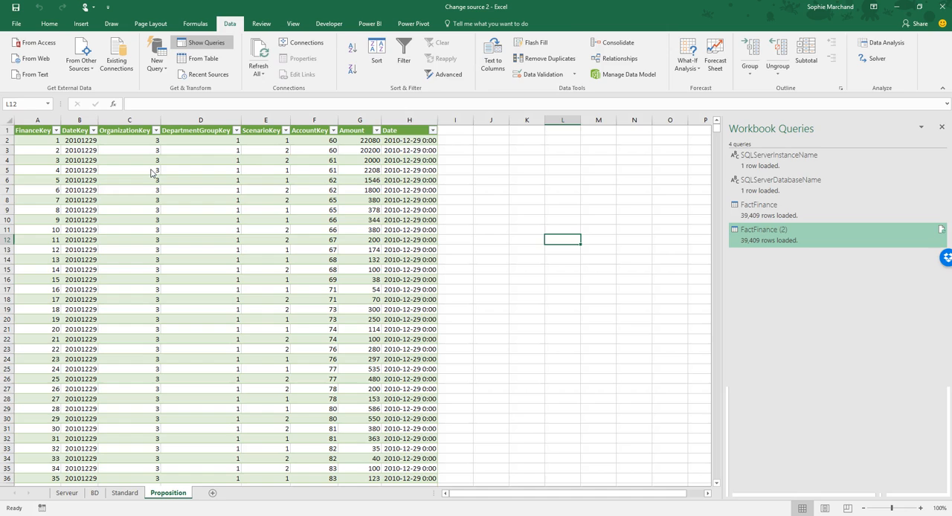
left_click(16, 24)
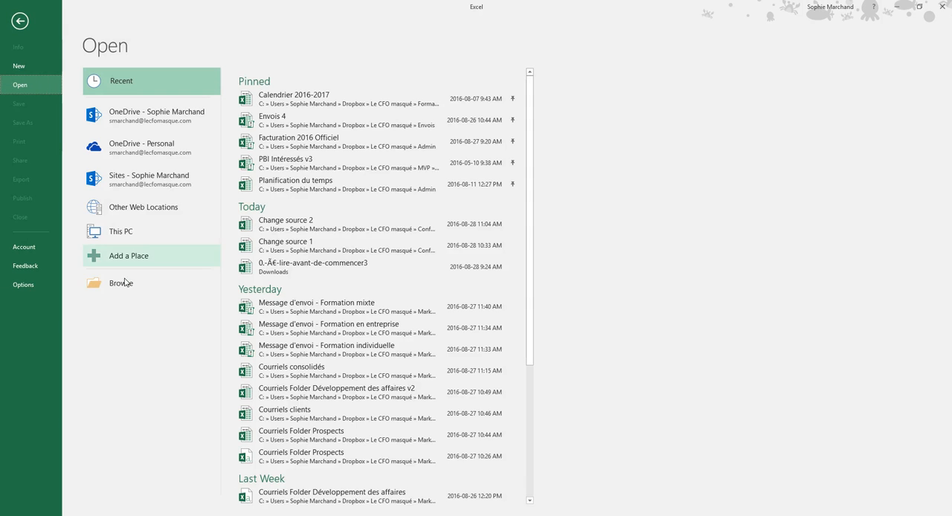
left_click(121, 284)
double_click(178, 90)
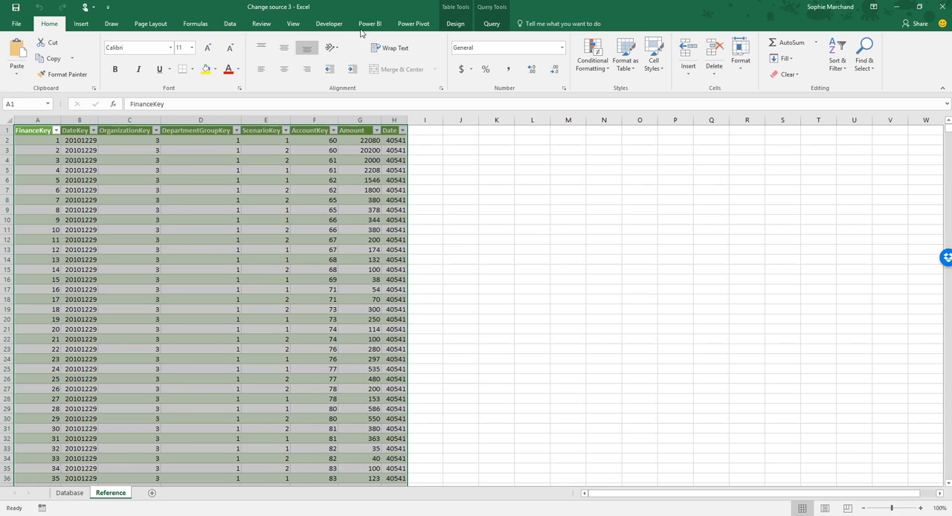
Show the workbook's queries and examine the Source and Navigation steps of the SQLServerDatabaseConnection query.
left_click(230, 23)
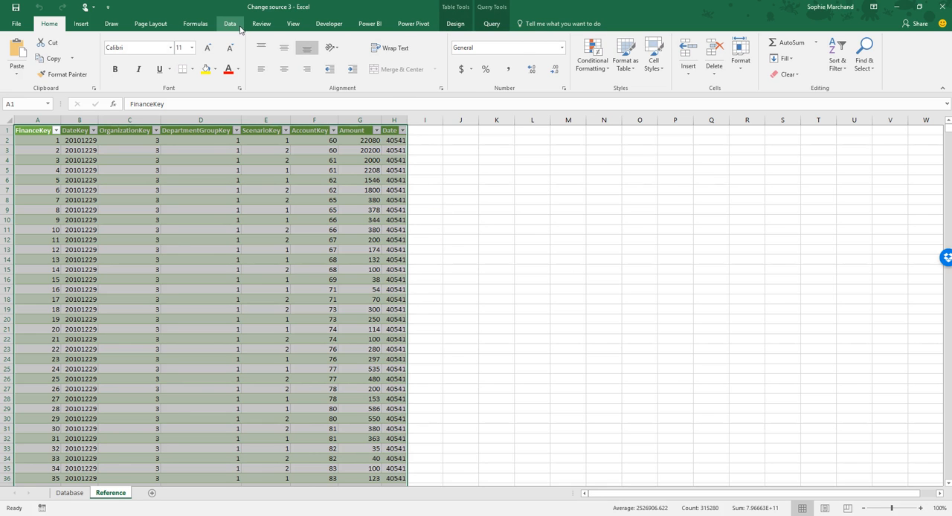
left_click(212, 43)
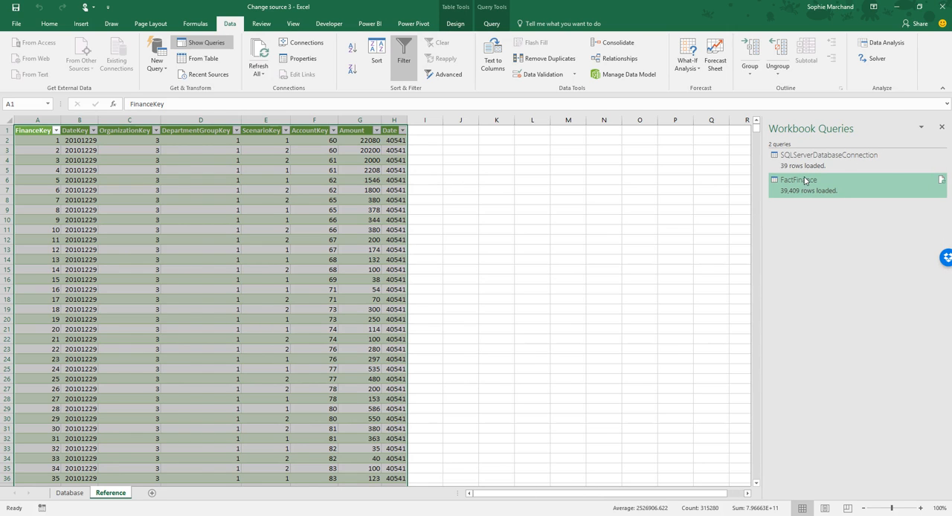
left_click(805, 168)
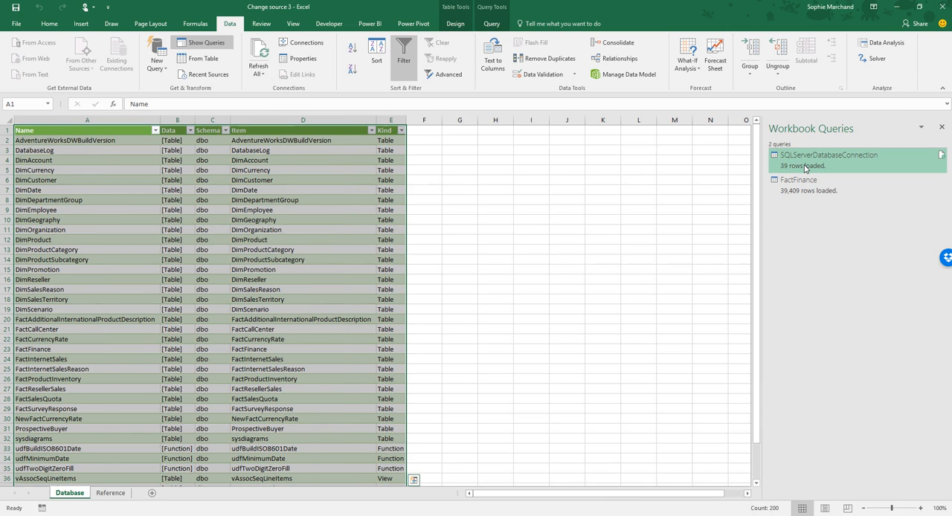
double_click(805, 168)
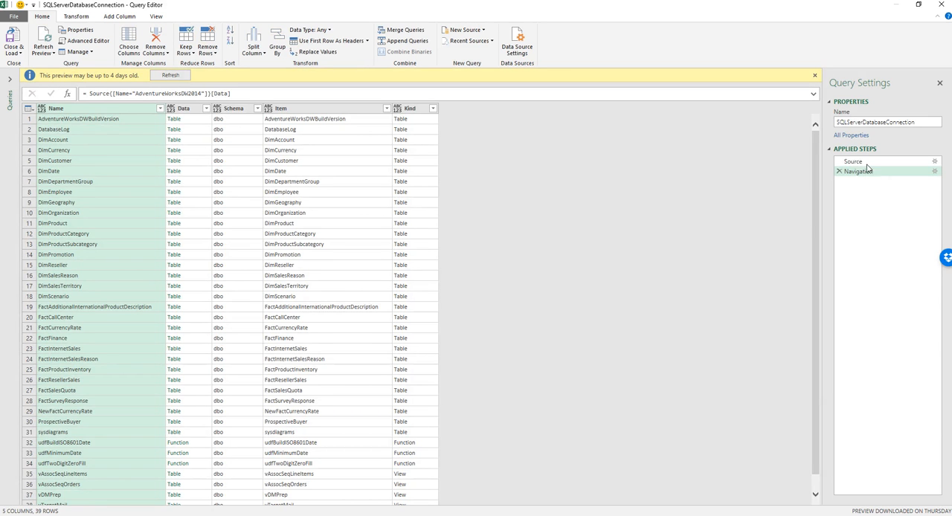
left_click(855, 160)
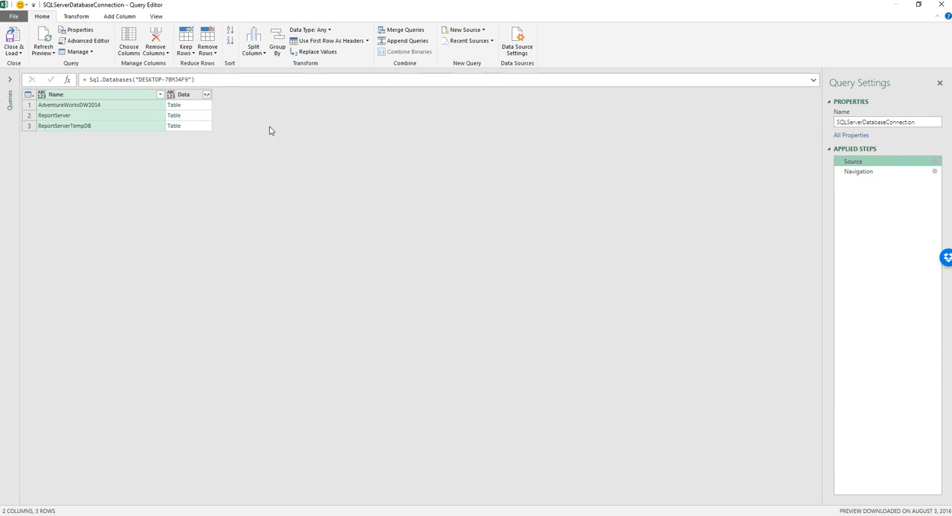
left_click(856, 171)
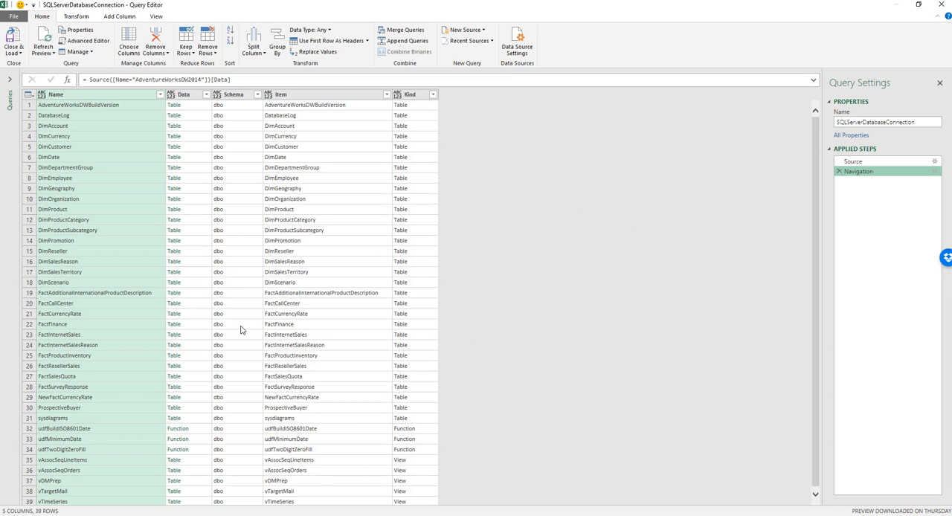
left_click(940, 4)
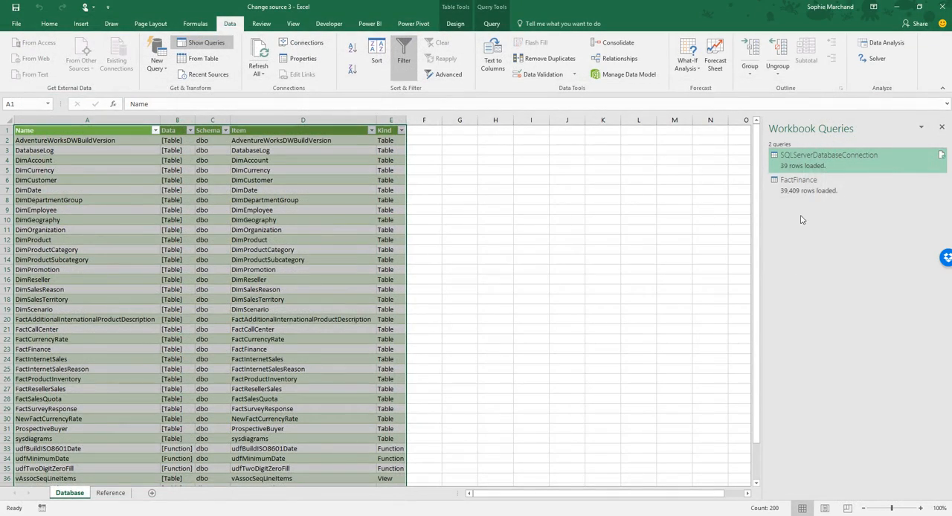
Examine how the FactFinance query's M code references SQLServerDatabaseConnection as its source.
double_click(811, 184)
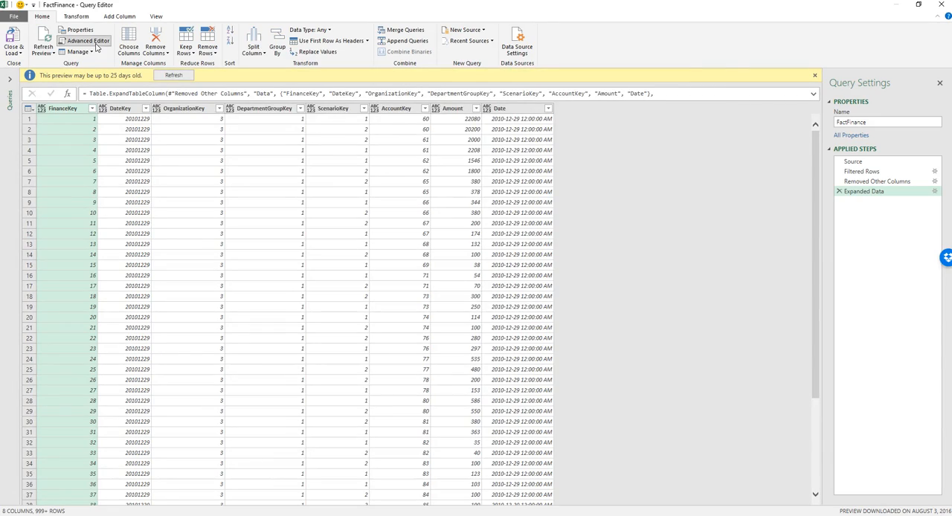
left_click(88, 40)
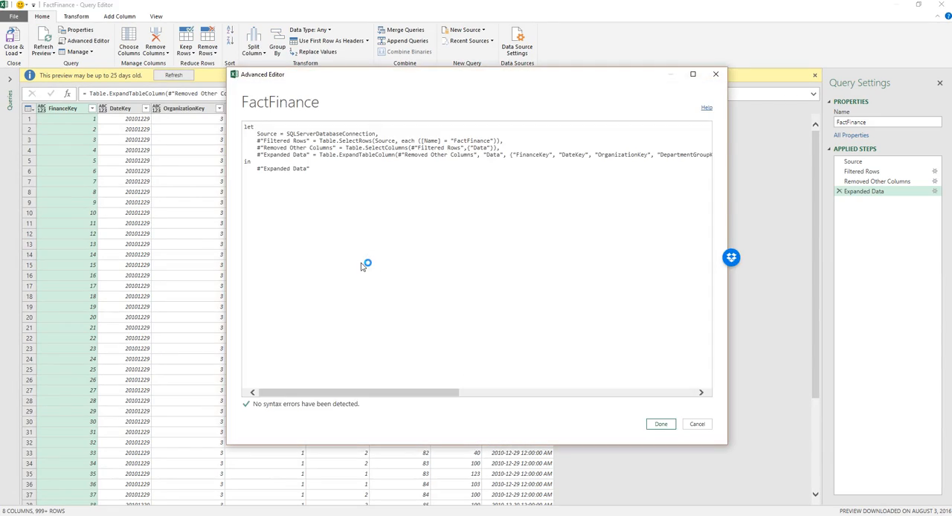
left_click_drag(286, 133, 374, 136)
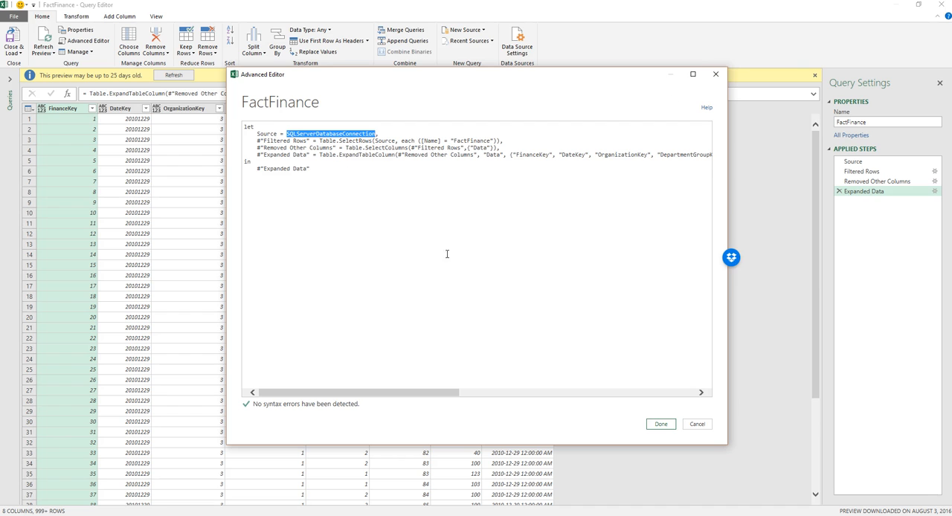
left_click(716, 74)
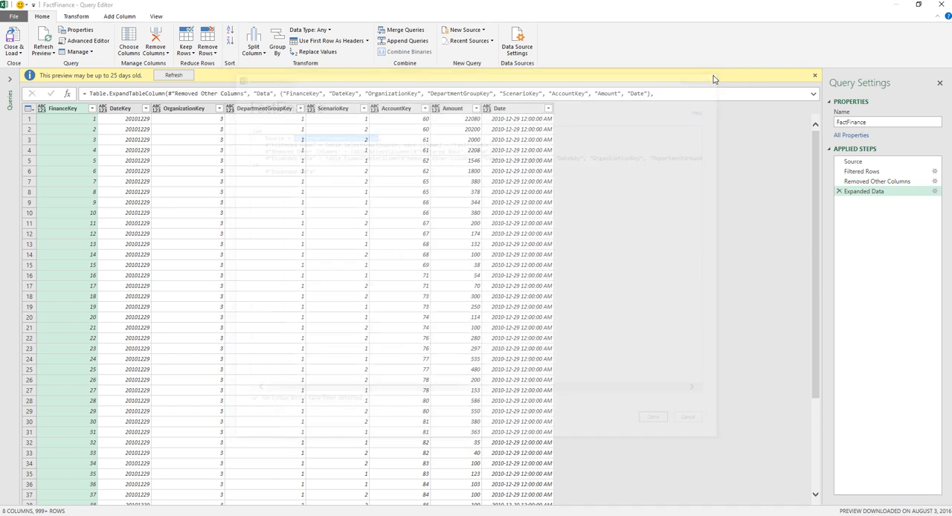
left_click(941, 5)
Select the SQLServerDatabaseConnection query, switch to the PowerPoint slide show and advance to the Solution no.4 slide.
left_click(825, 159)
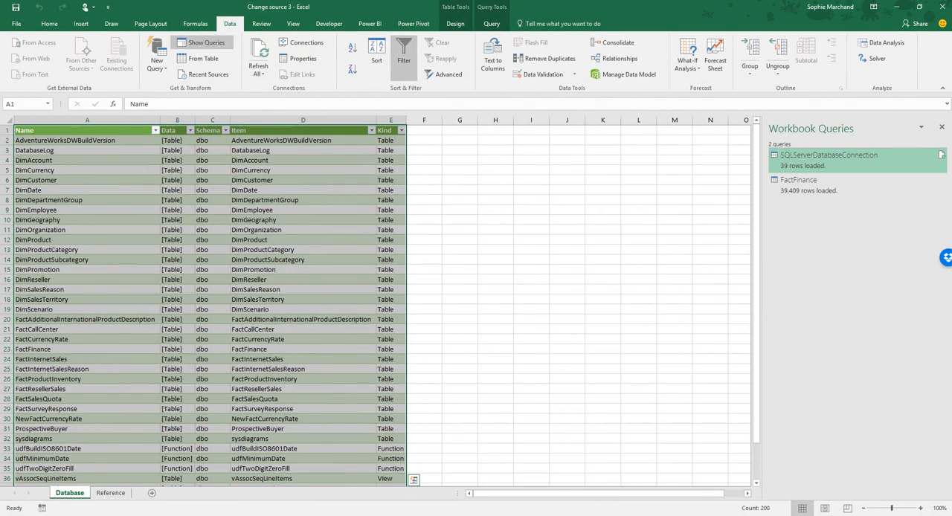
left_click(688, 515)
left_click(462, 310)
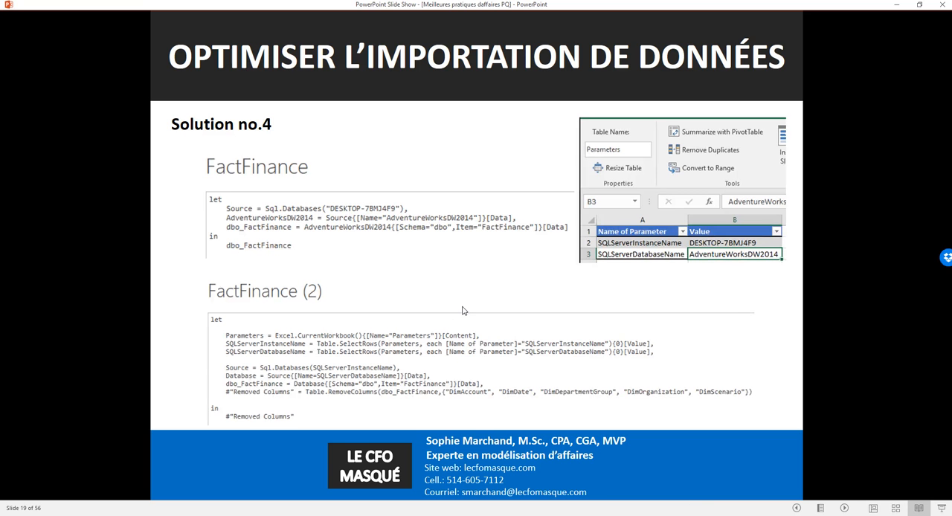
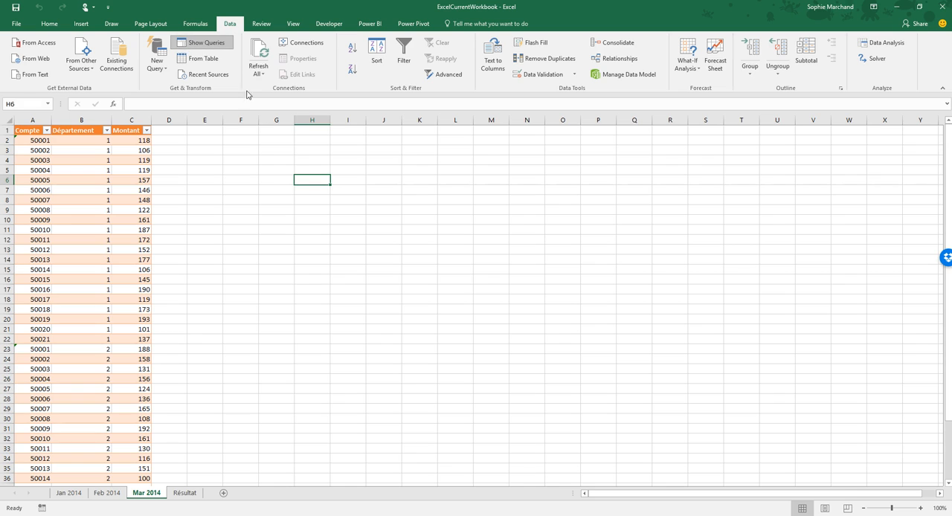
Widen the Workbook Queries pane, open the CurrentWorkbook query, examine its Source step and close the Query Editor.
left_click_drag(849, 260, 733, 268)
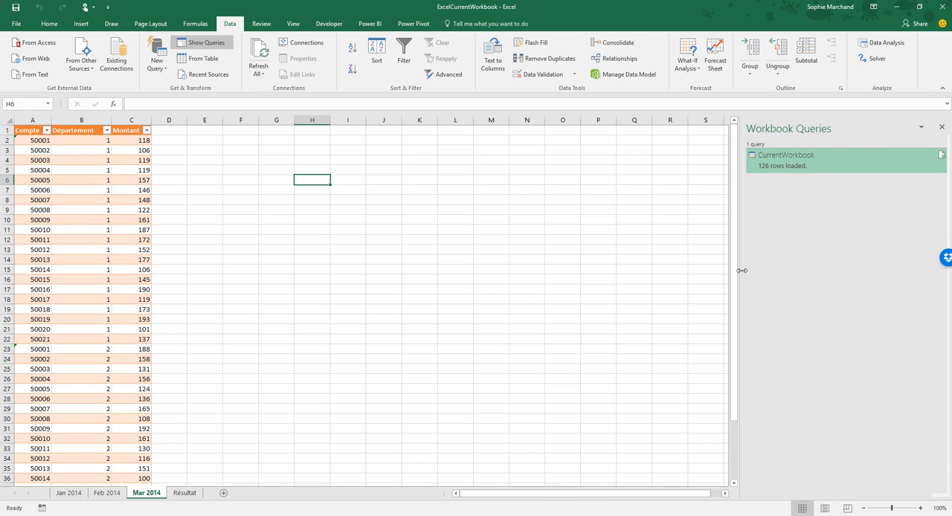
double_click(794, 165)
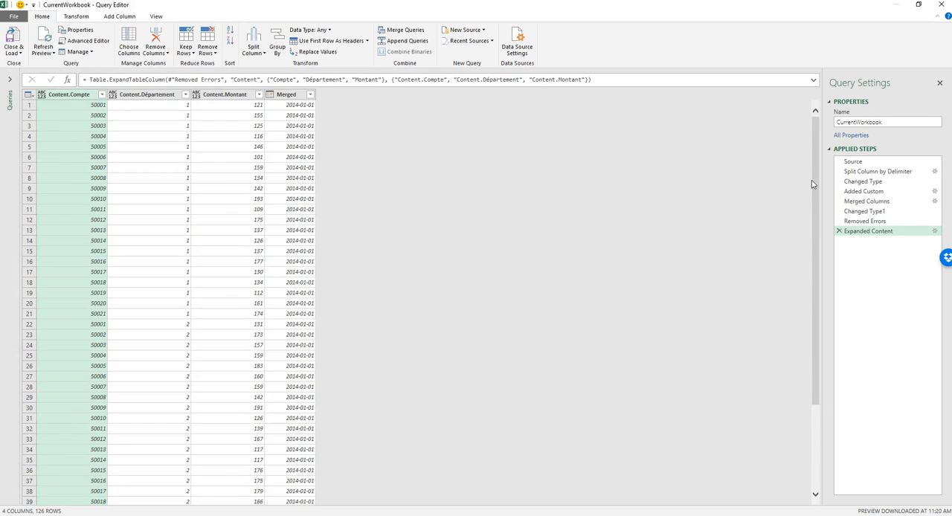
left_click(853, 162)
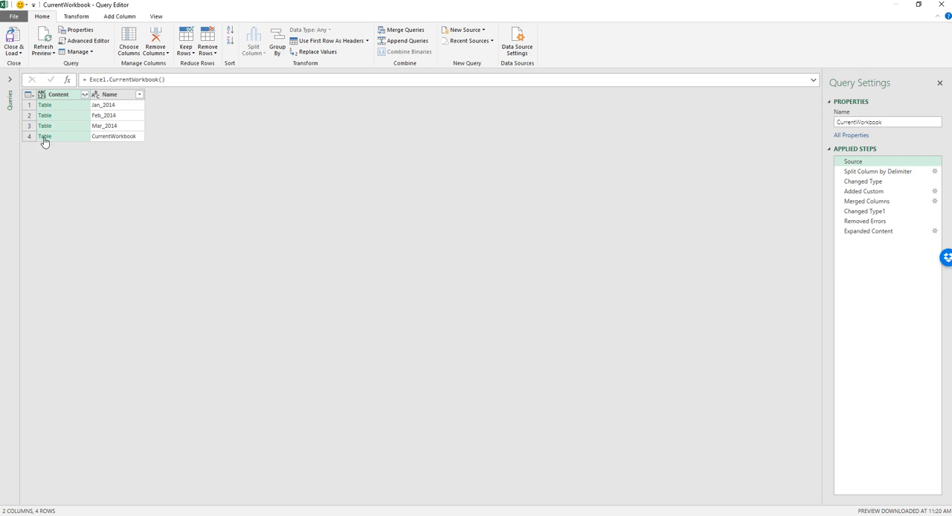
left_click(943, 5)
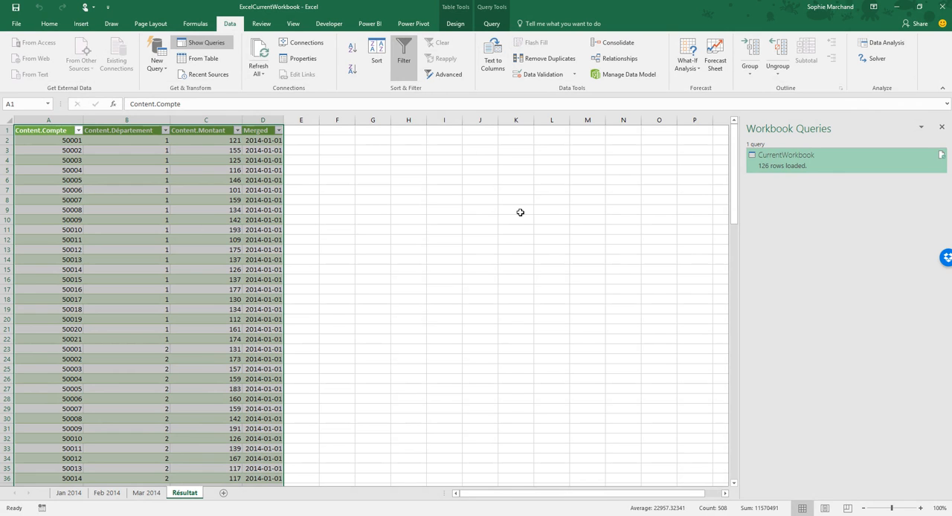
Reopen the CurrentWorkbook query and review every applied step in order, from Source to Expanded Content.
double_click(781, 165)
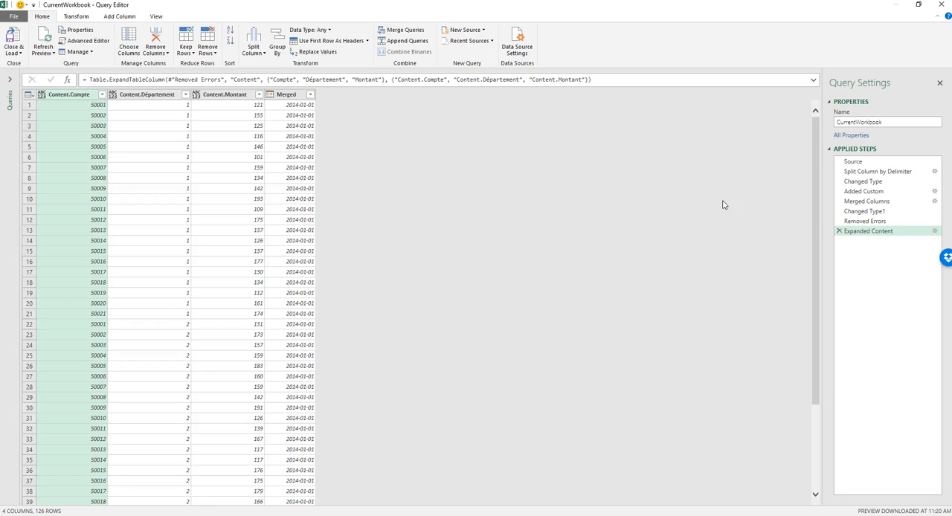
left_click(854, 163)
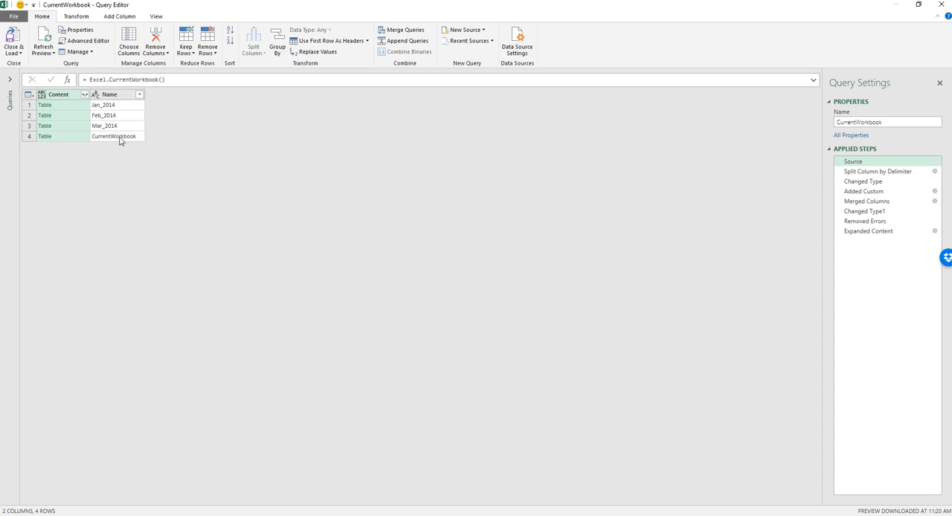
left_click(872, 175)
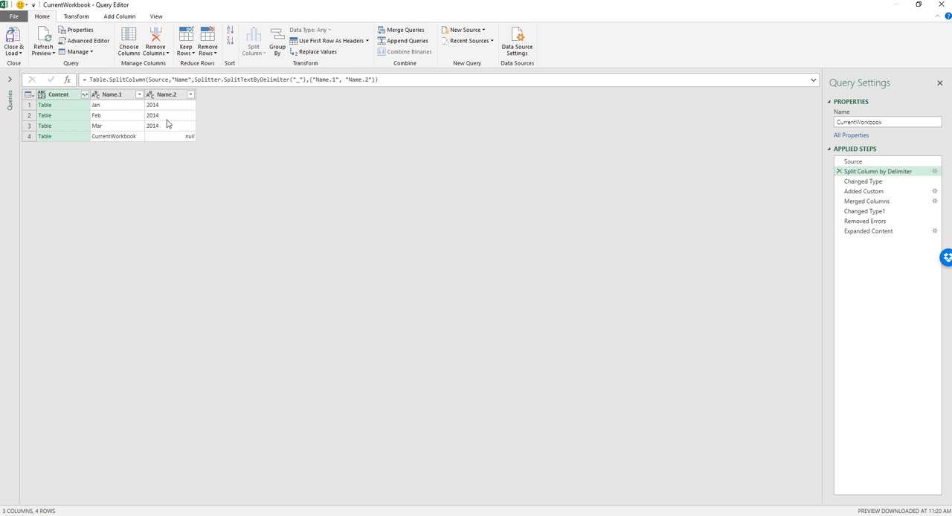
left_click(870, 183)
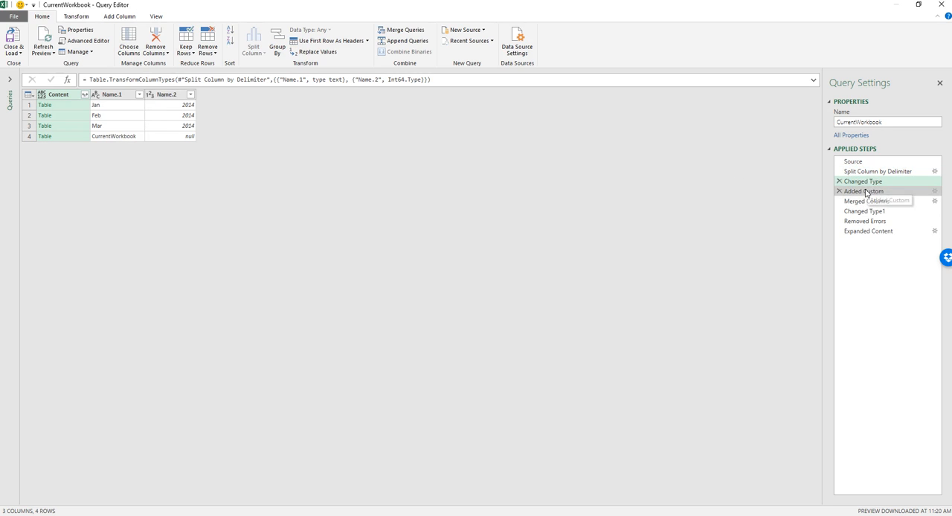
left_click(865, 191)
left_click(866, 201)
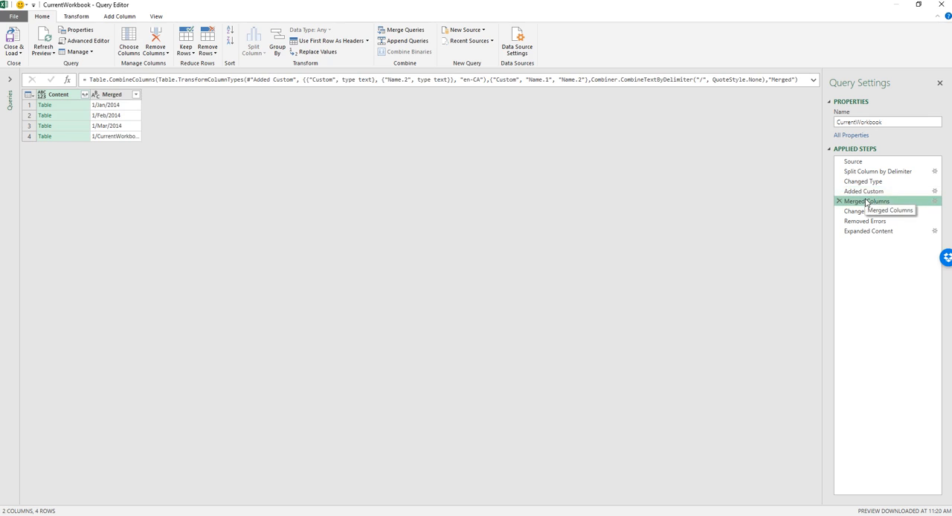
left_click(861, 212)
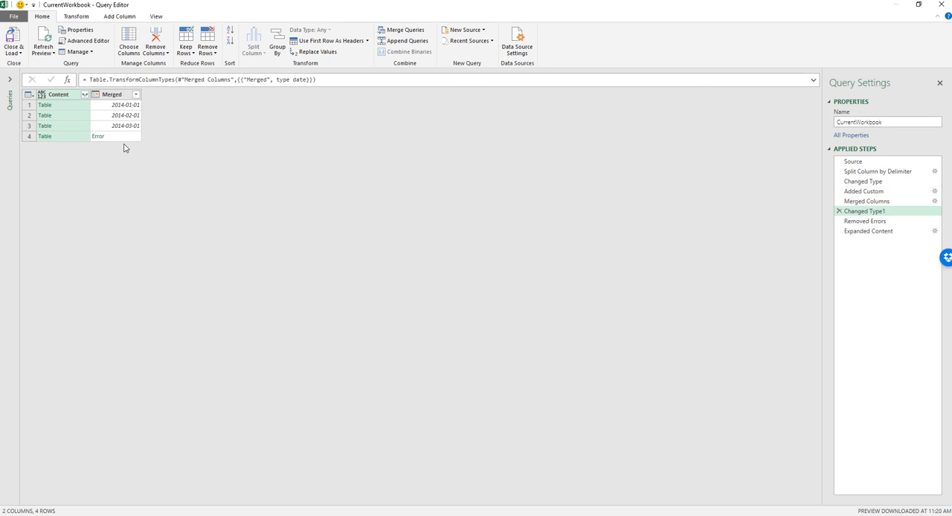
left_click(868, 223)
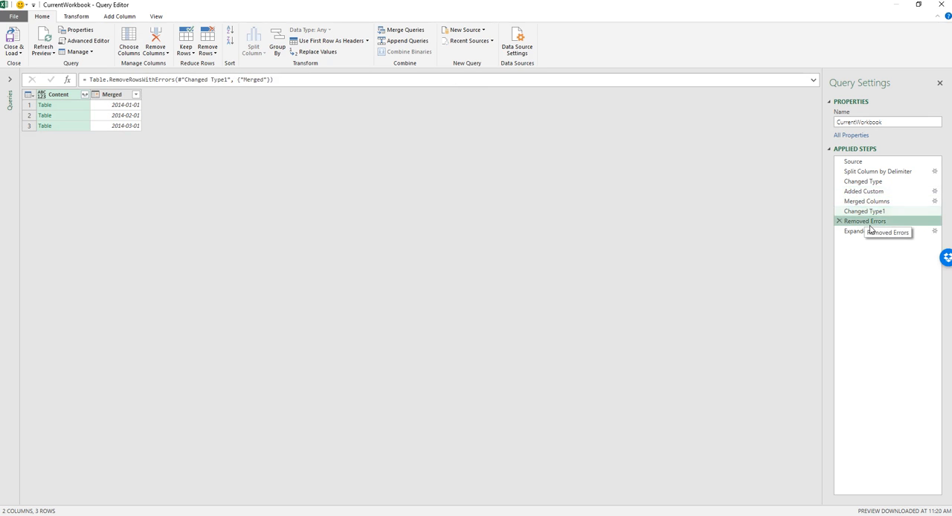
left_click(869, 232)
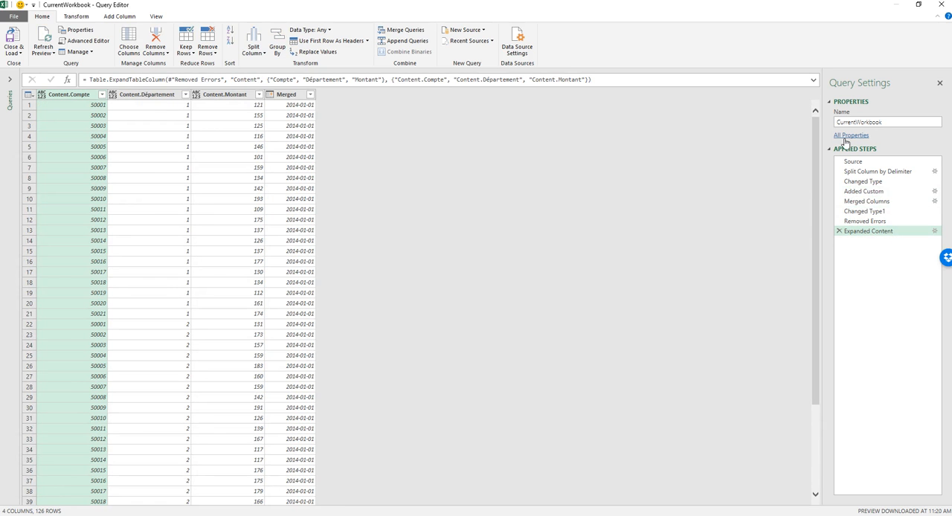
Return to the CurrentWorkbook query's Source step and examine the transformations one by one up to Changed Type1.
left_click(859, 164)
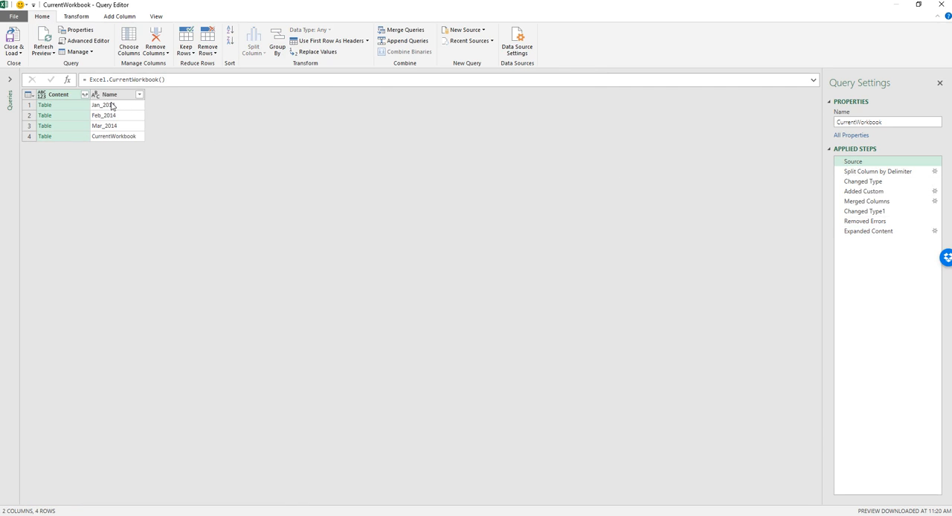
left_click(875, 174)
left_click(870, 185)
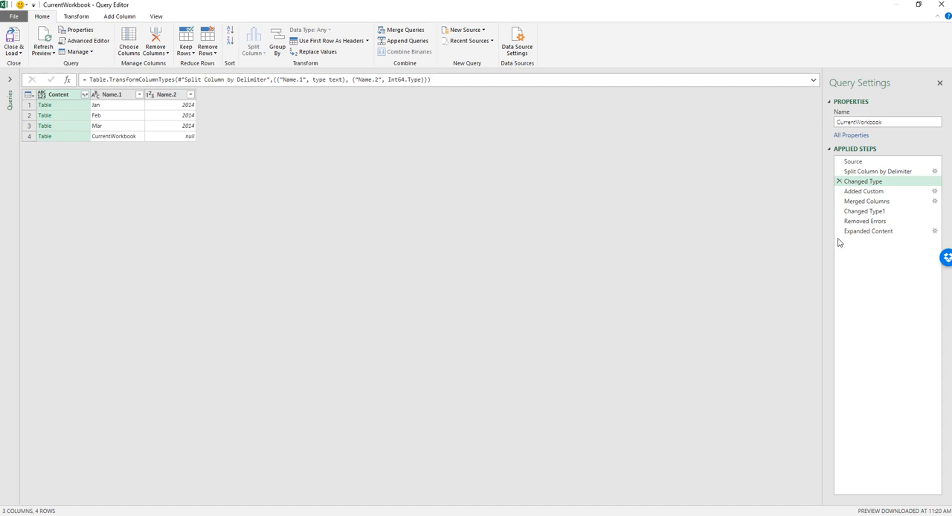
left_click(864, 192)
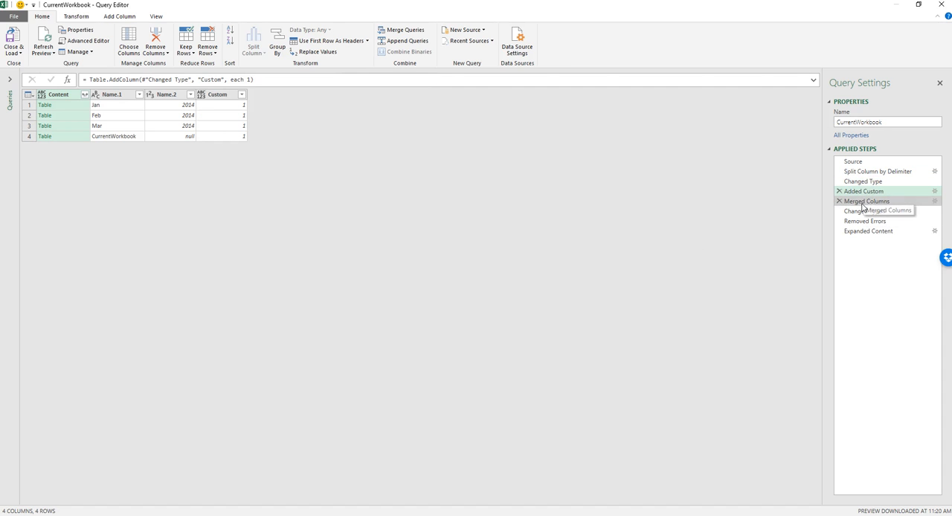
left_click(863, 205)
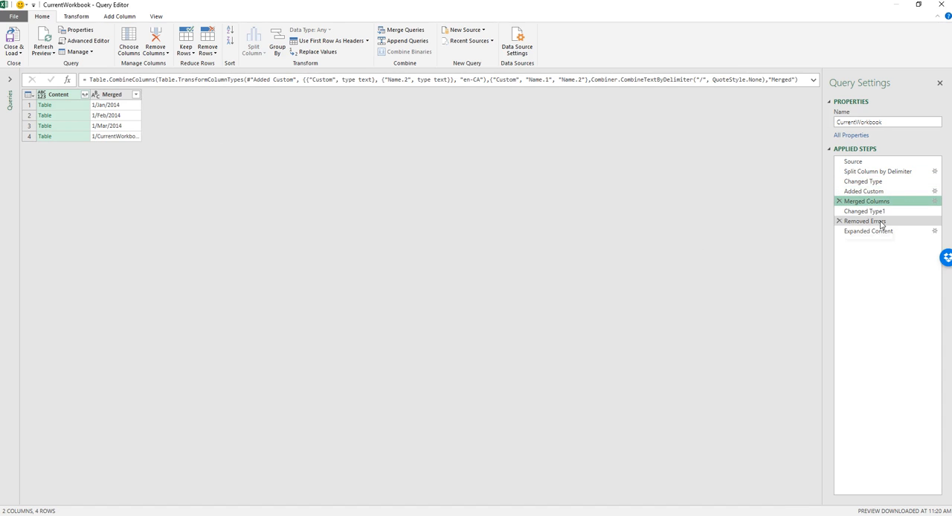
left_click(874, 211)
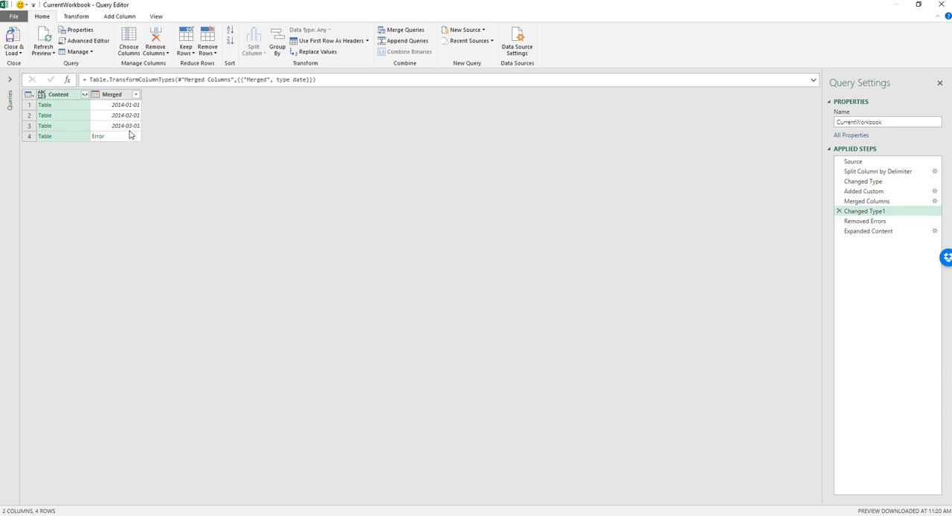
Review the steps from Split Column by Delimiter to Removed Errors once more, and return to the workbook.
left_click_drag(863, 211, 858, 192)
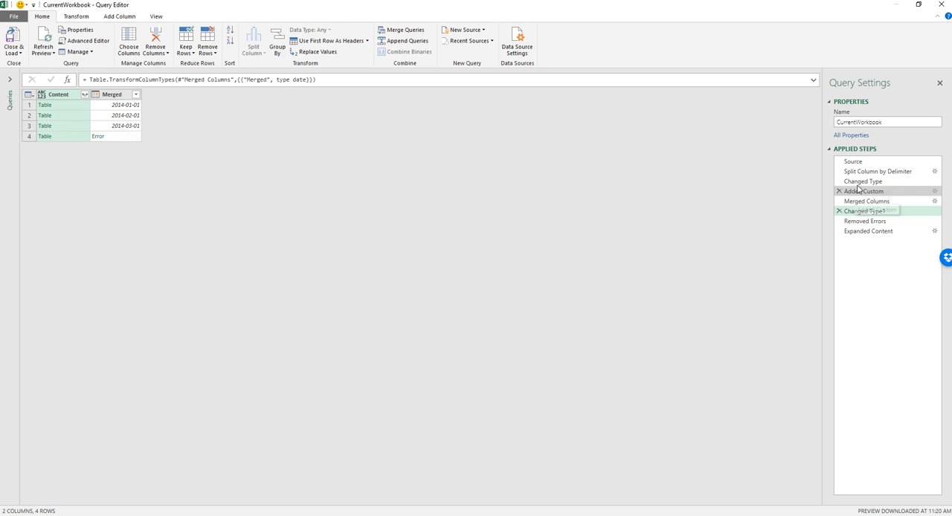
left_click(861, 174)
left_click(865, 182)
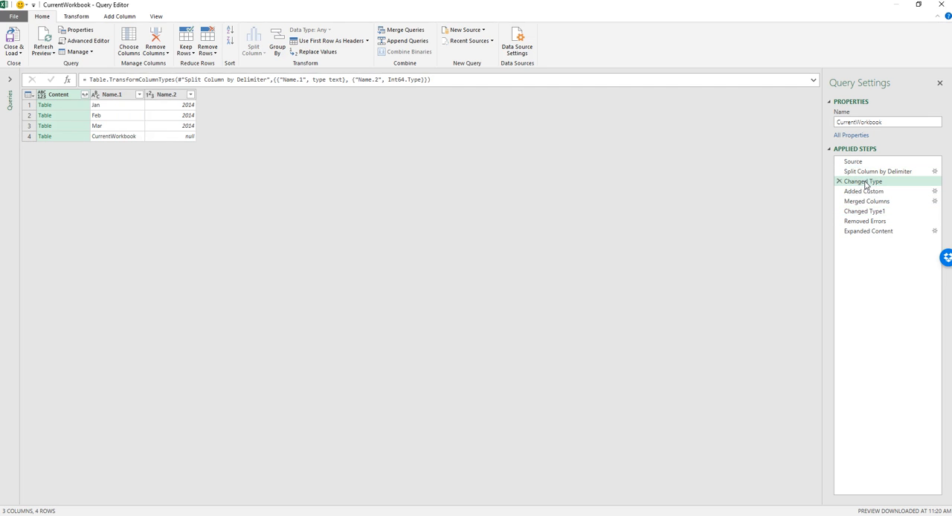
left_click(868, 193)
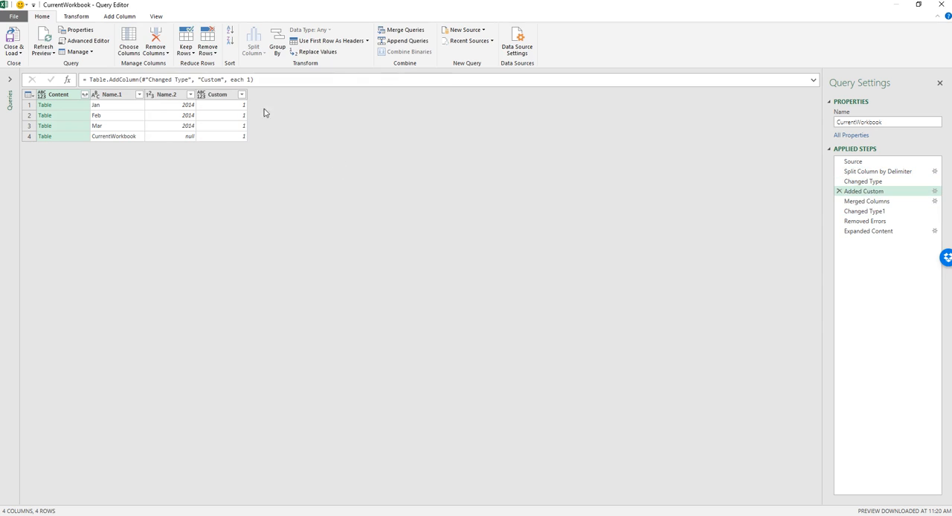
left_click(868, 203)
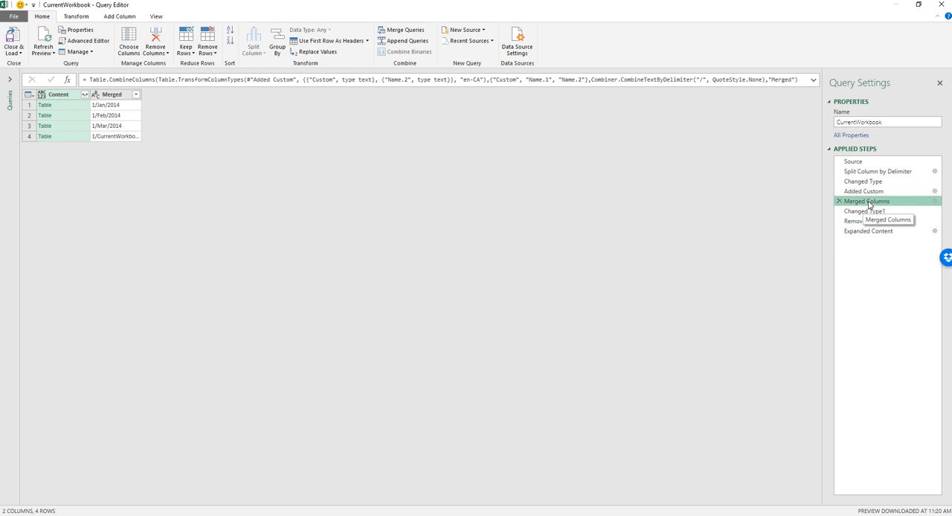
left_click(877, 212)
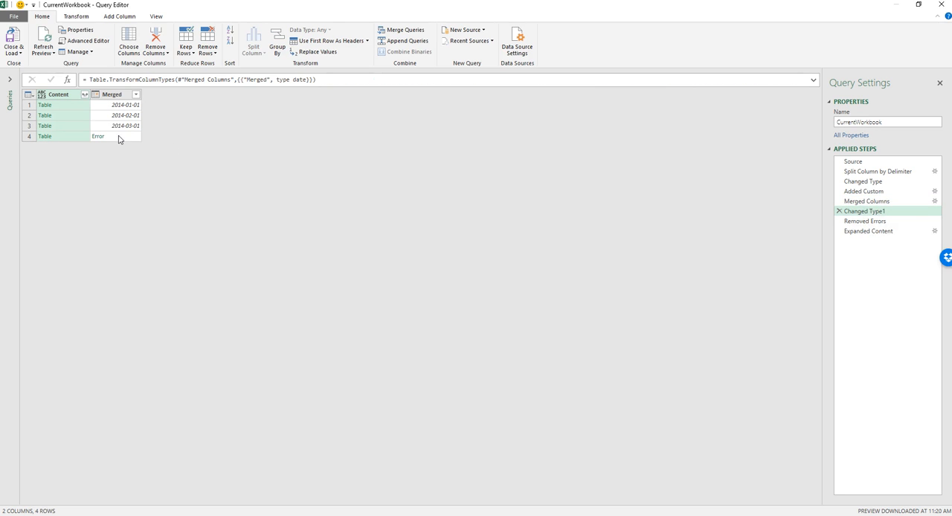
left_click(867, 222)
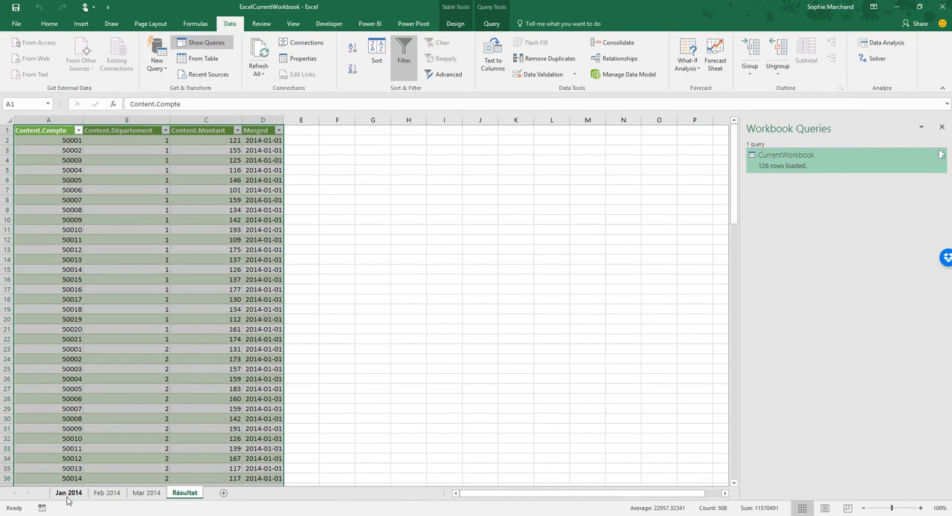
Look through the Jan 2014, Feb 2014 and Mar 2014 source sheets, return to the Résultat sheet and deselect its table.
left_click(68, 494)
left_click(106, 494)
left_click(146, 493)
left_click(184, 493)
left_click(476, 390)
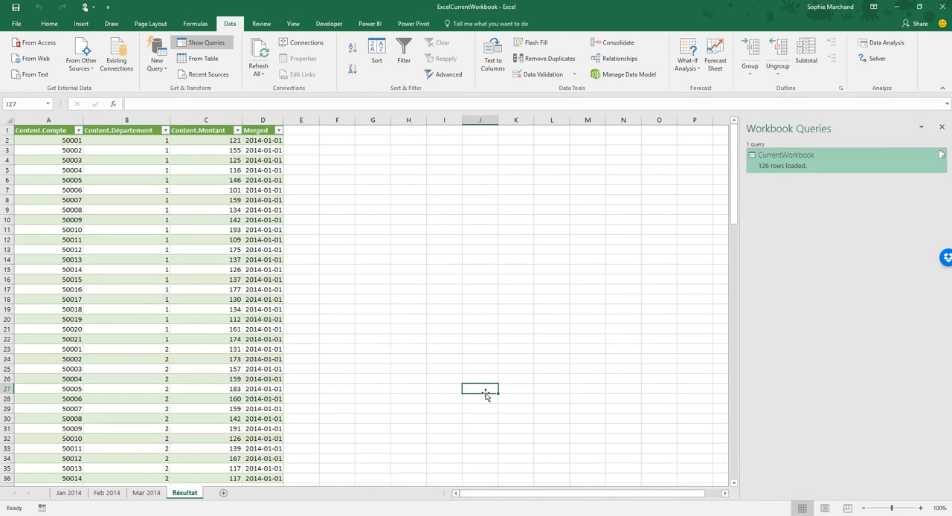
Switch to the PowerPoint slide show and advance to slide 37 about the Any data type.
key("alt+Tab")
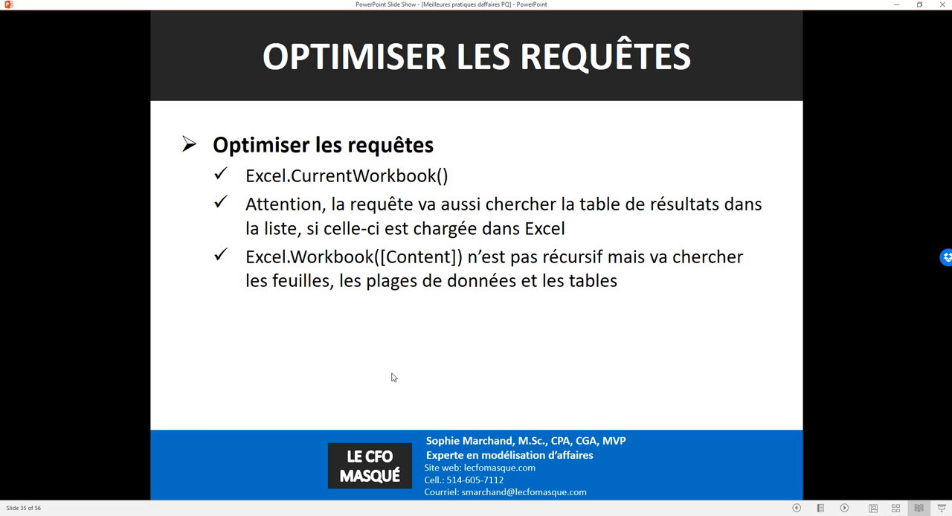
left_click(543, 307)
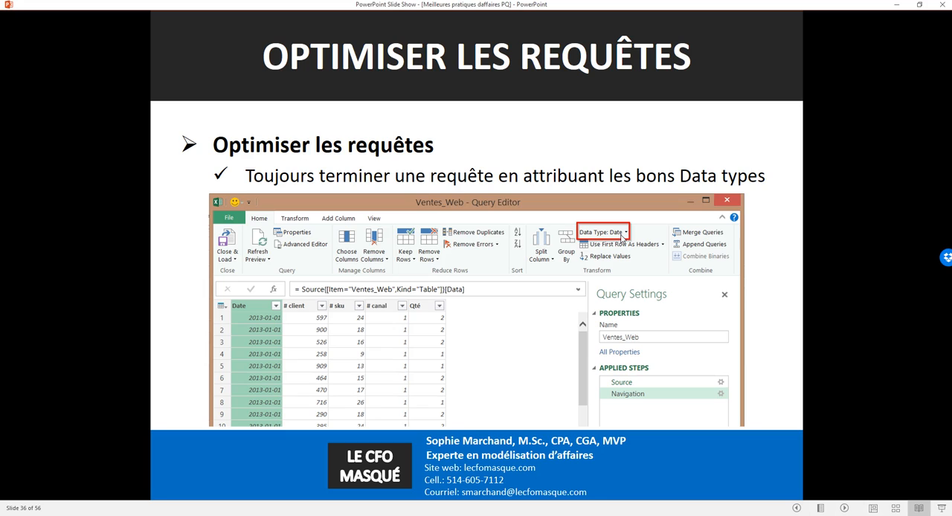
left_click(586, 309)
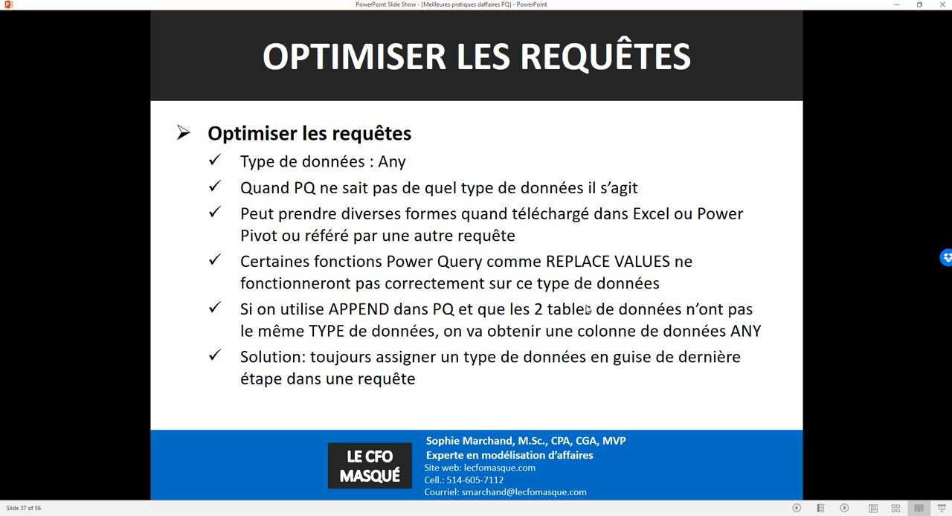